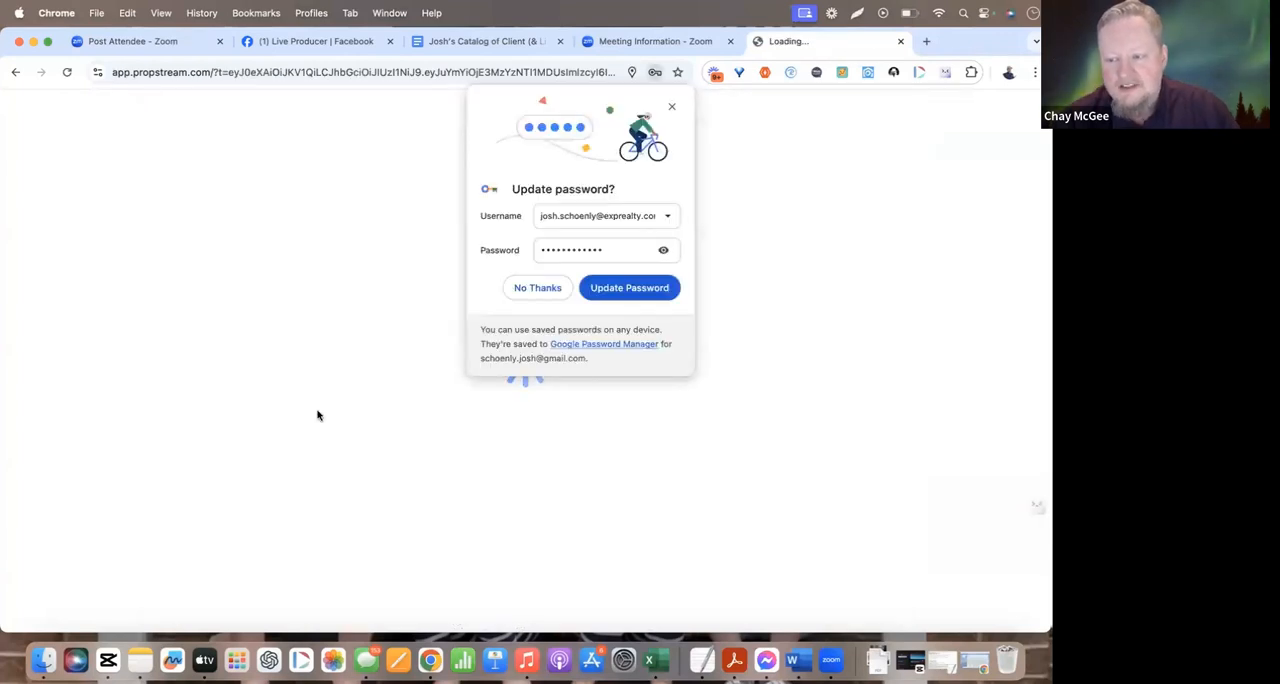
Dismiss the password update prompt and close the PropStream updates announcement
left_click(672, 106)
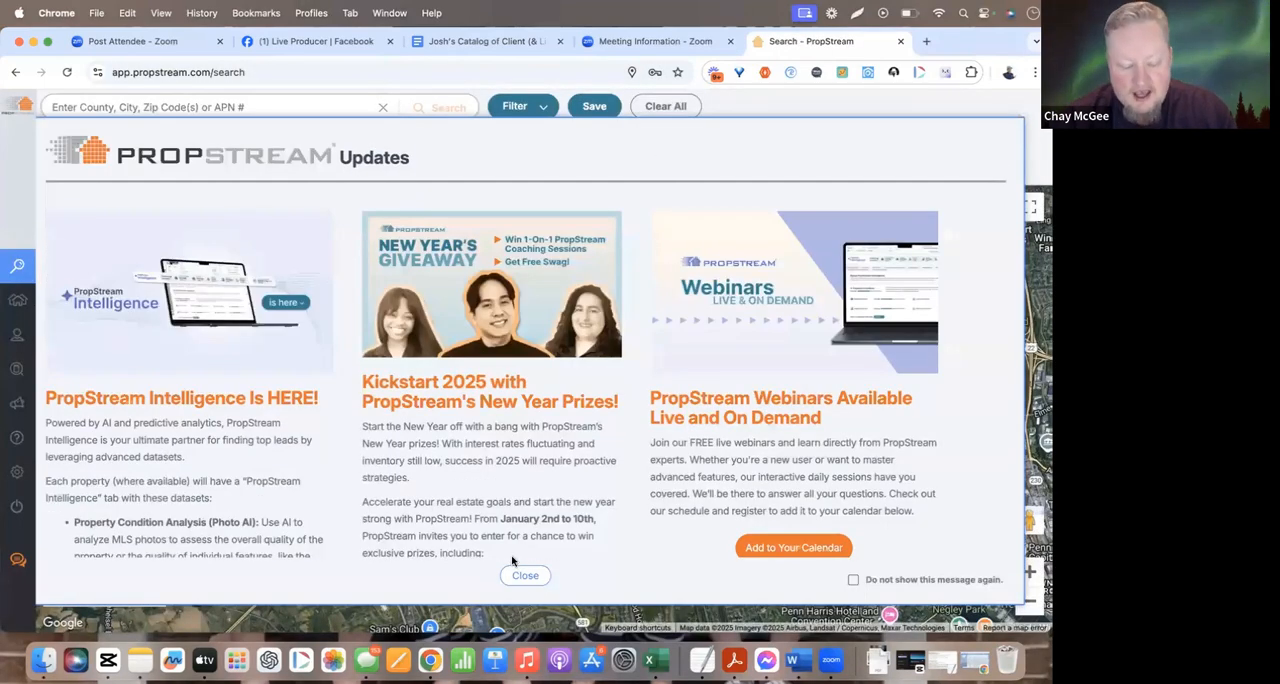
left_click(525, 574)
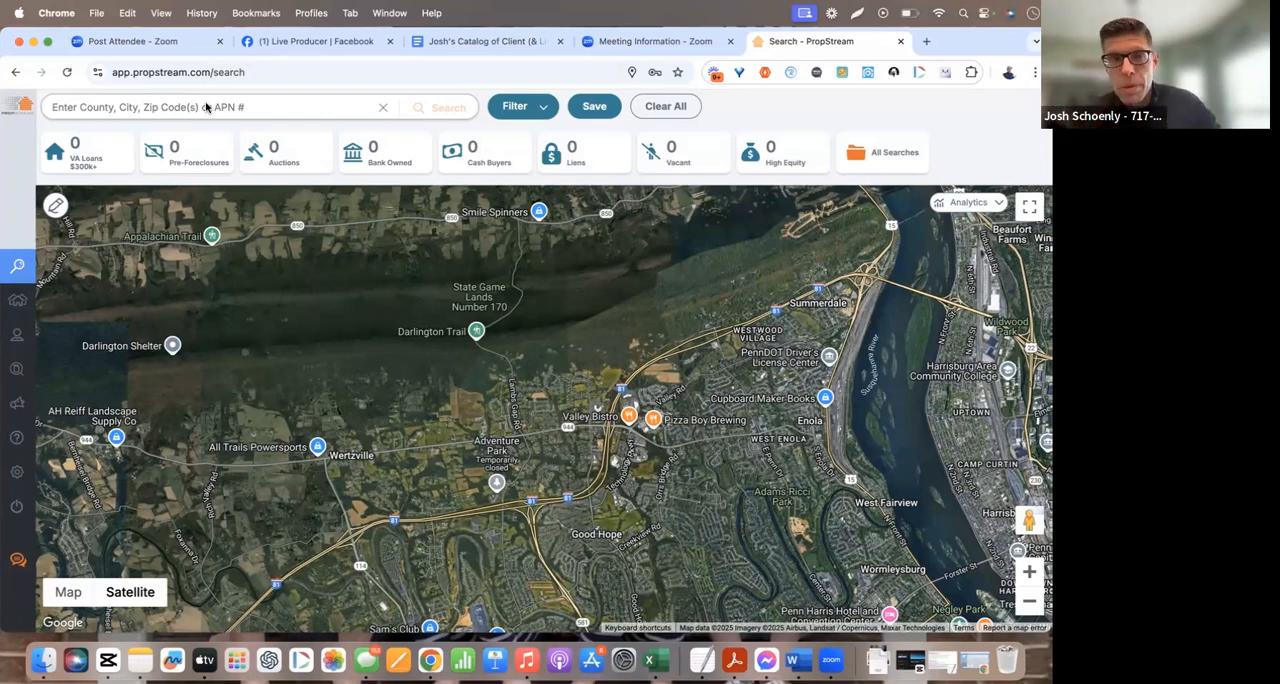
Search for properties in ZIP code 17025, PA, using the matching location suggestion
left_click(200, 110)
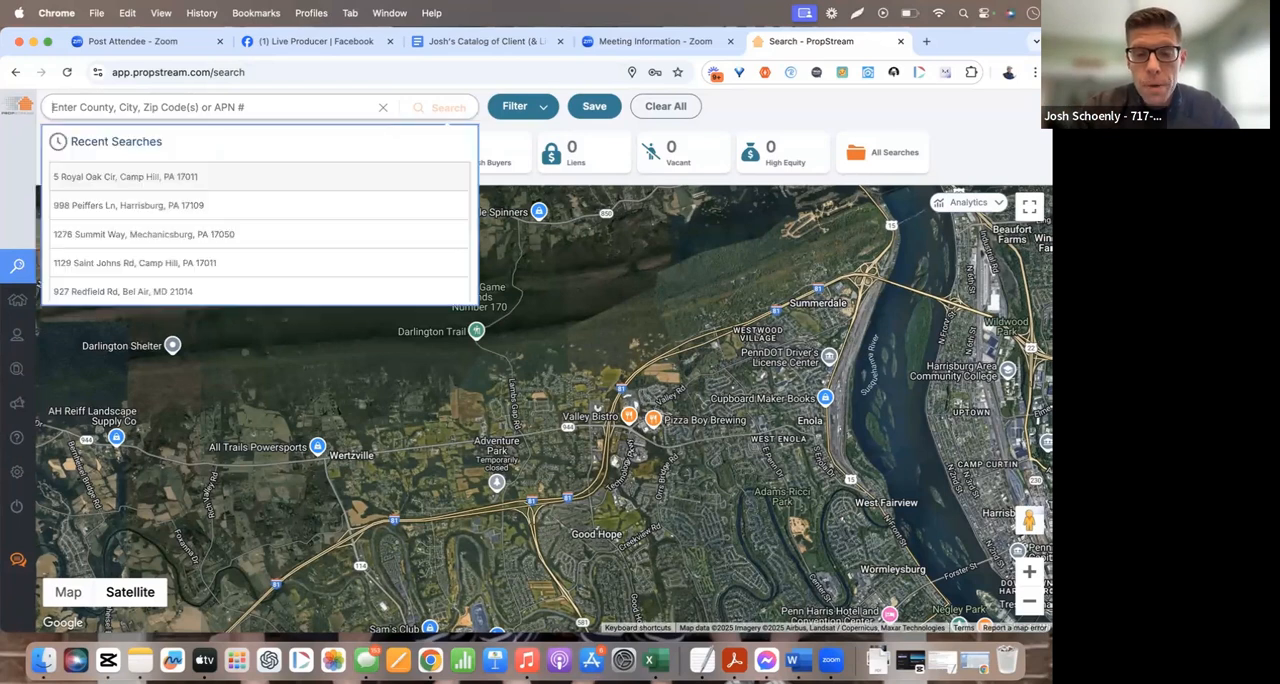
type("1705")
key("BackSpace")
key("BackSpace")
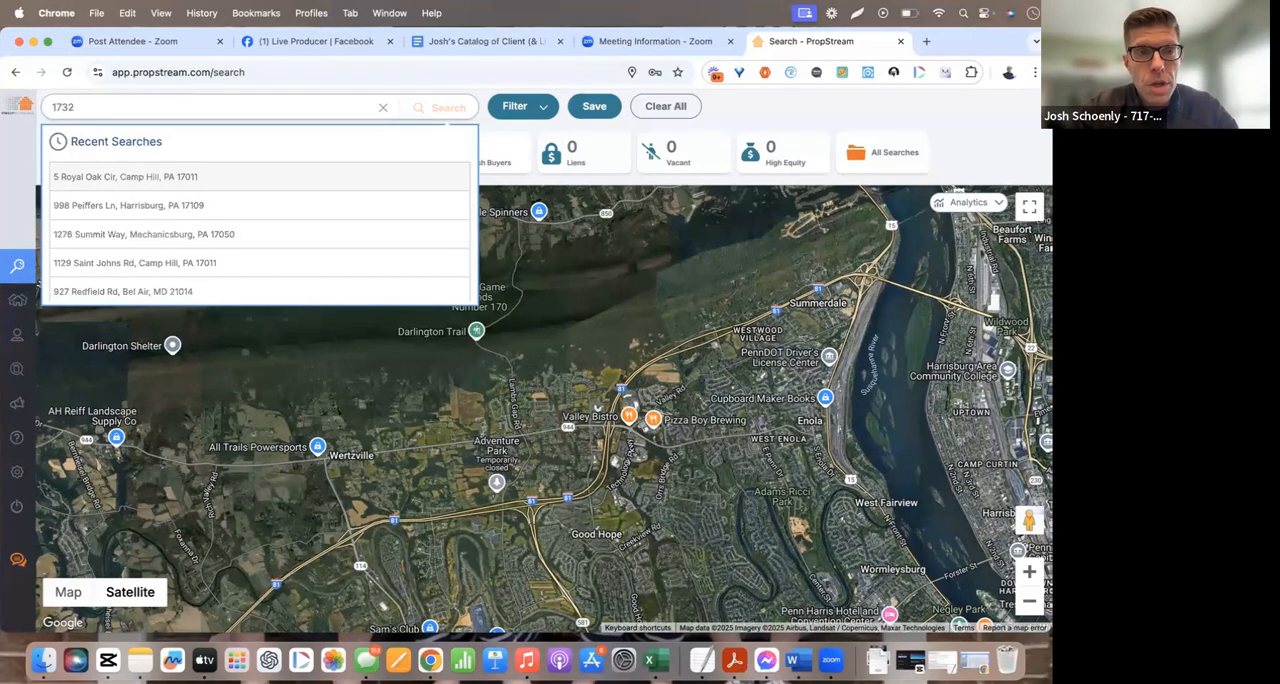
type("025")
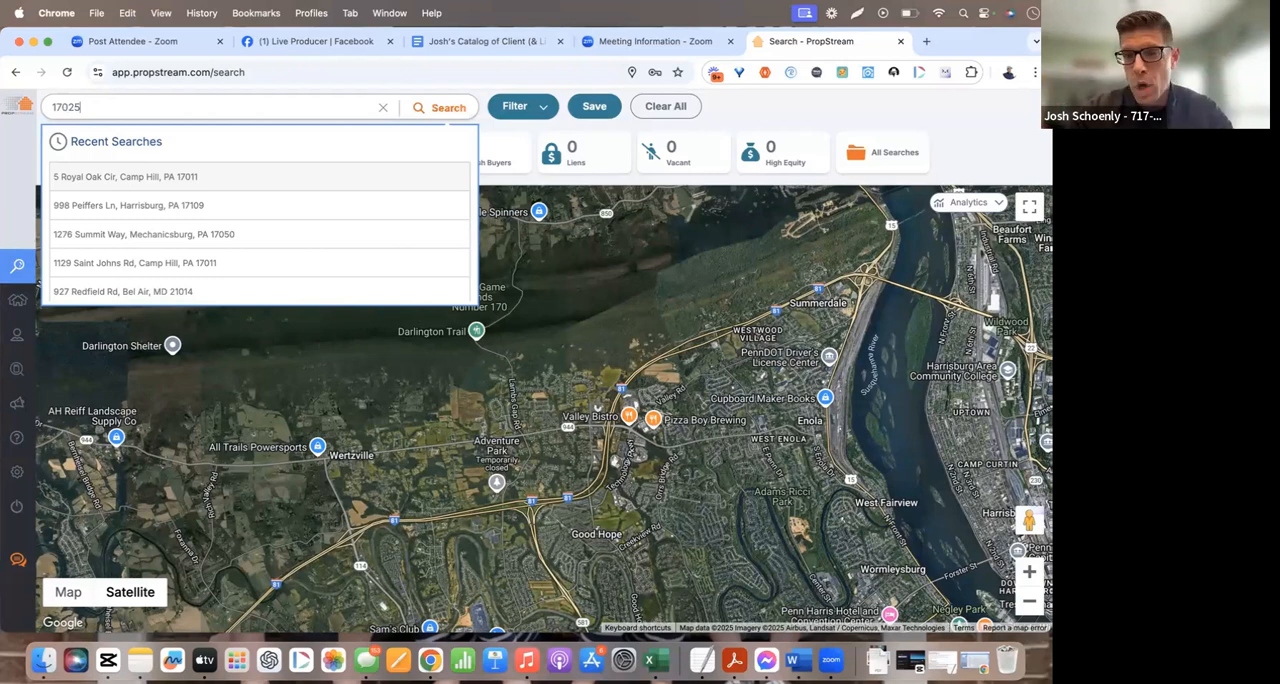
key("Return")
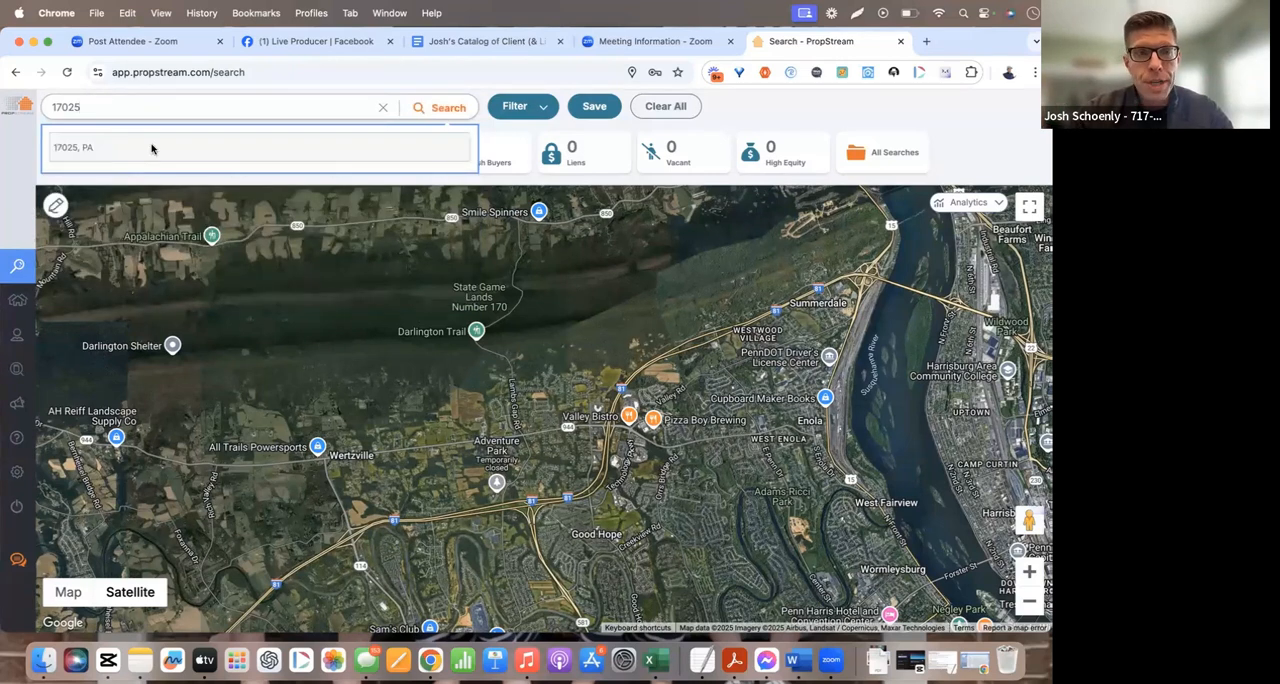
left_click(152, 148)
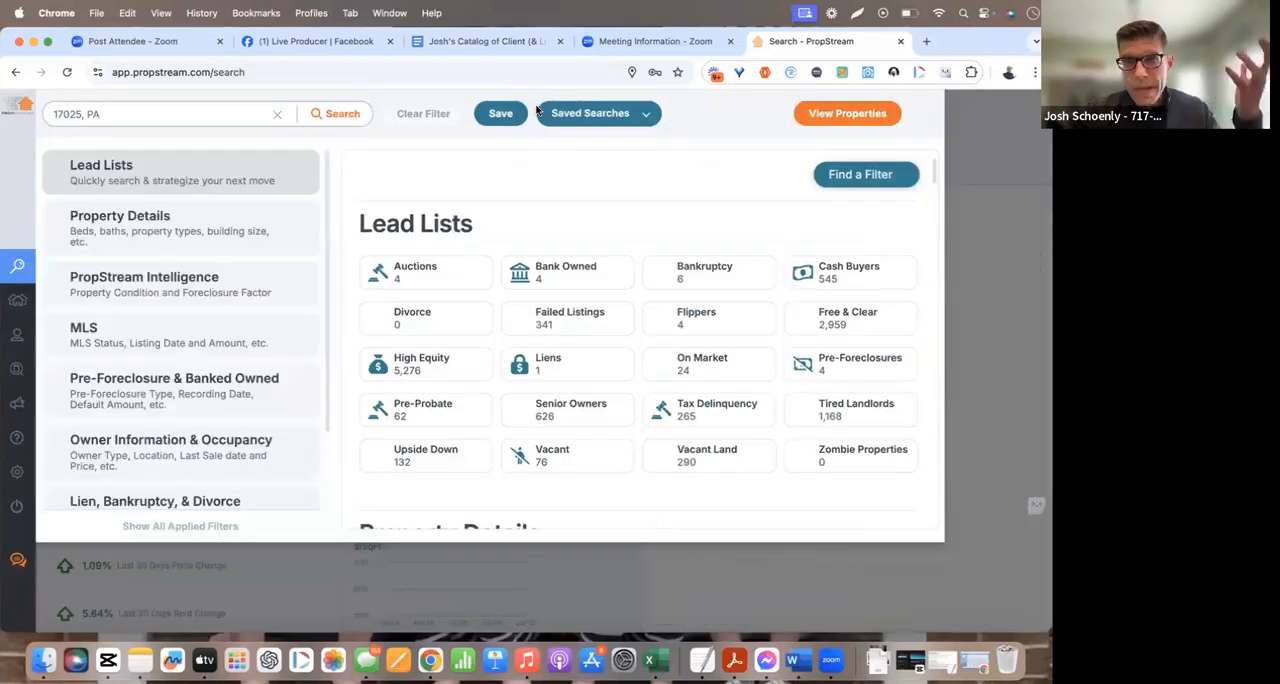
Set the minimum Foreclosure Factor to Very High in the PropStream Intelligence filters
left_click(537, 108)
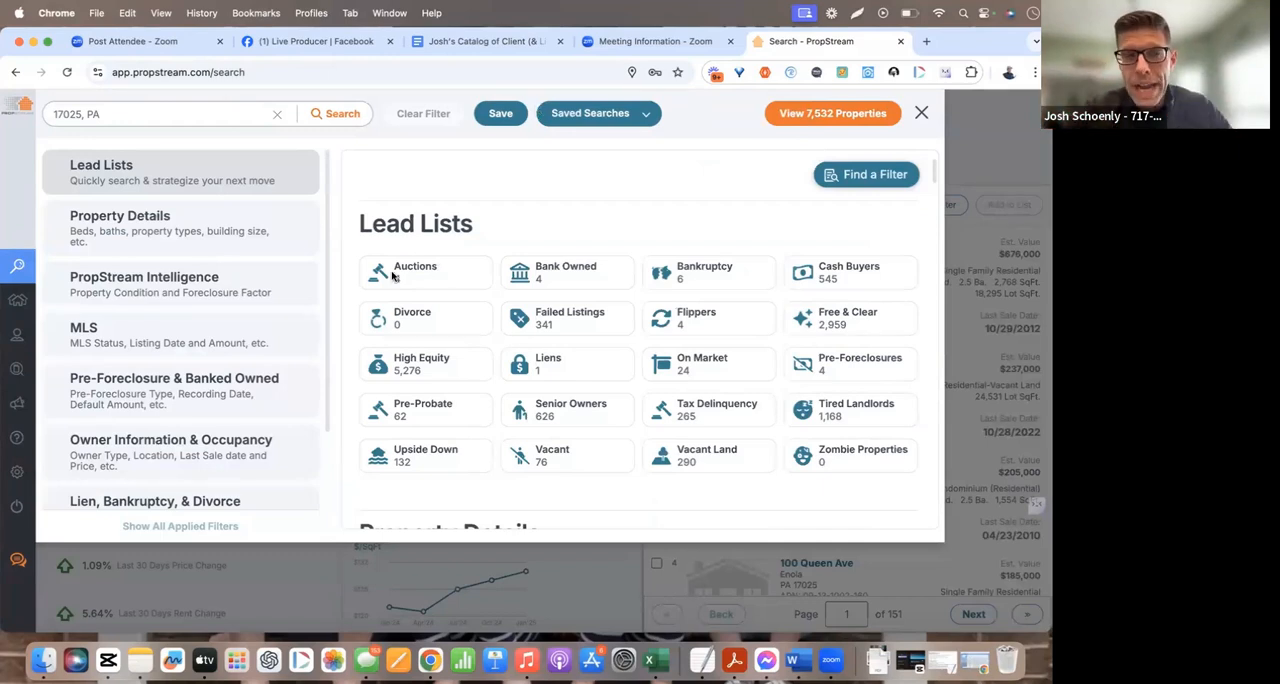
left_click(156, 282)
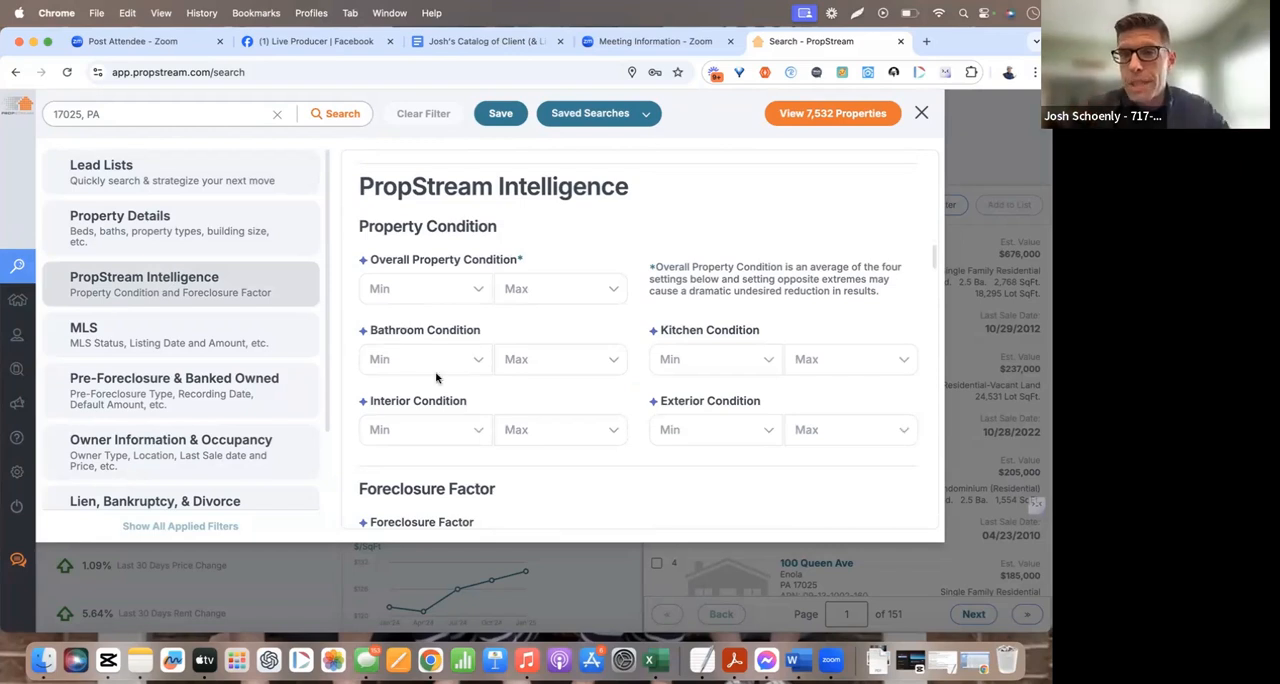
scroll(436, 377, "down", 3)
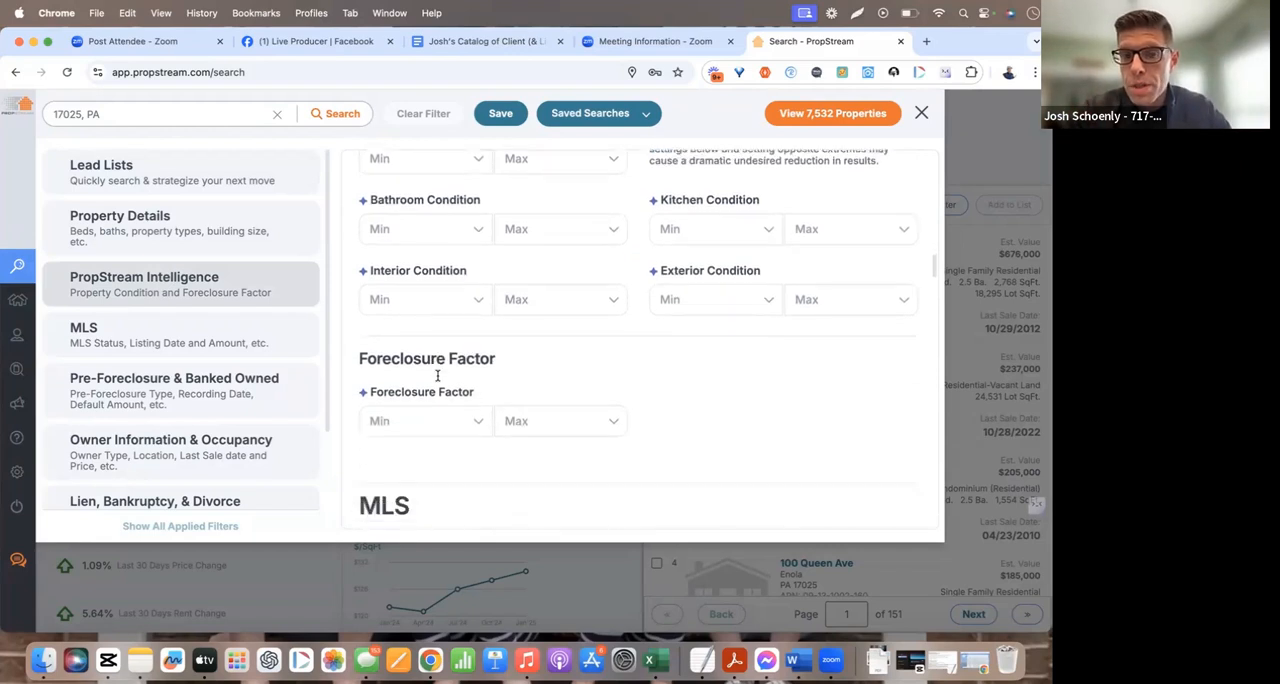
scroll(437, 376, "down", 1)
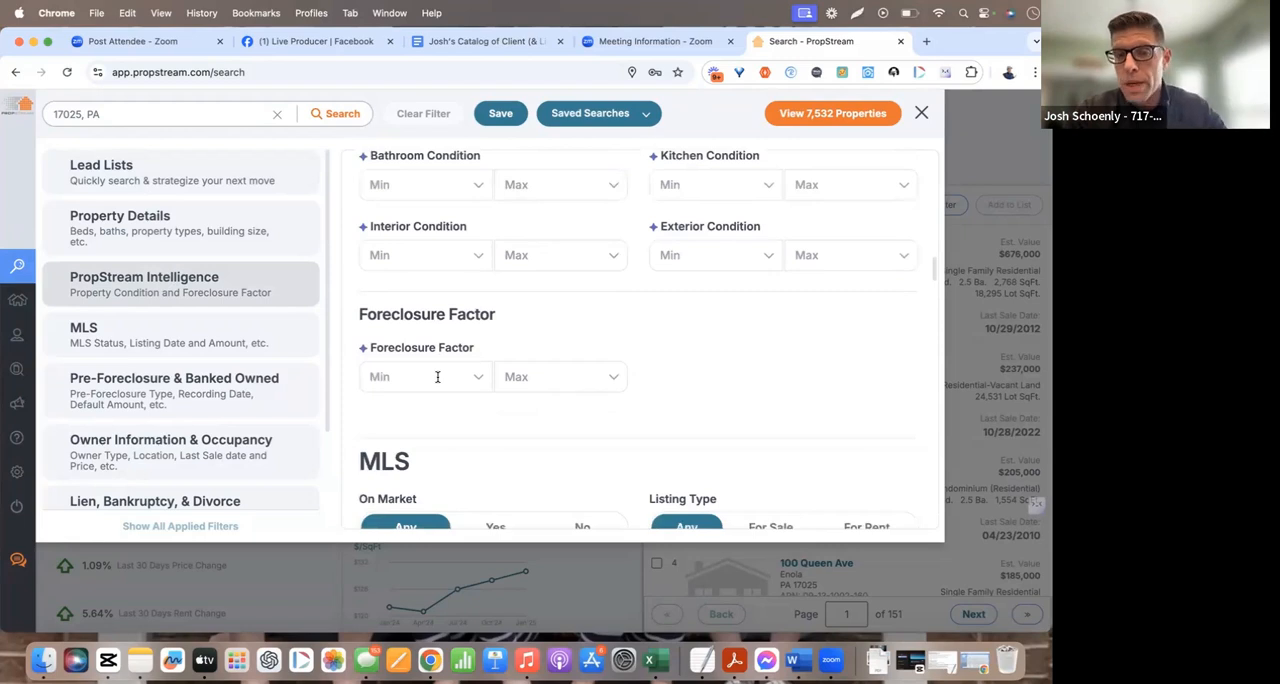
left_click(437, 376)
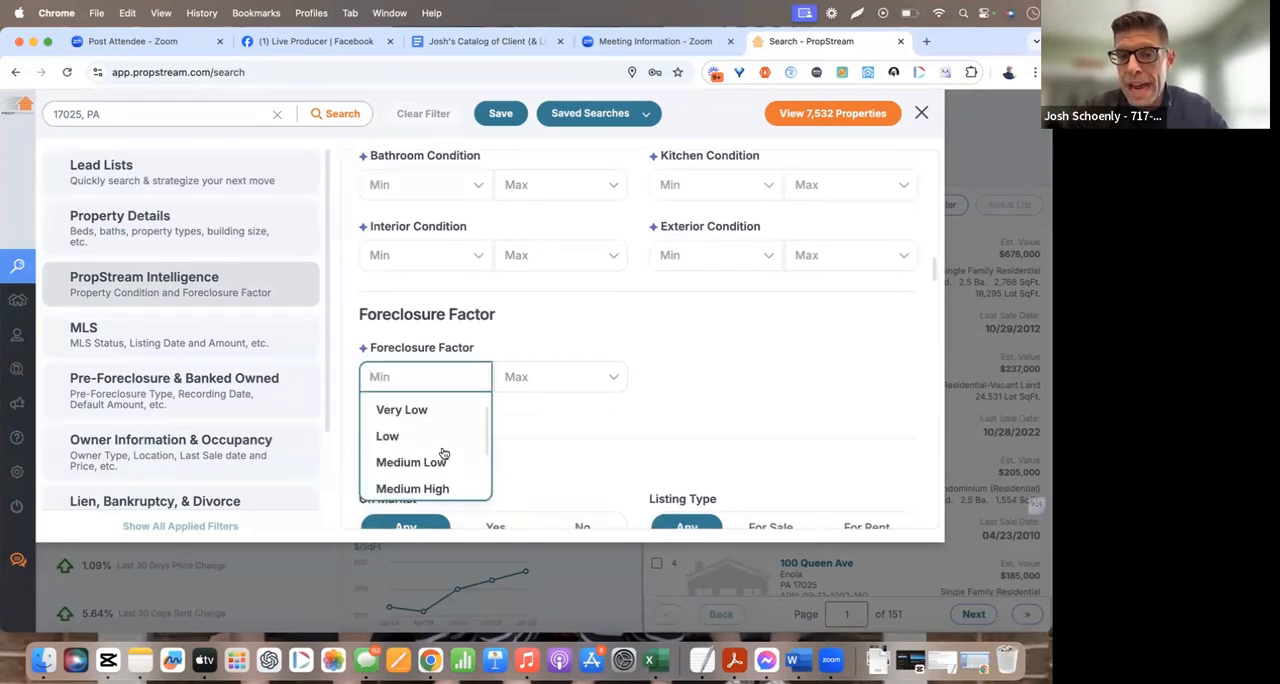
scroll(442, 450, "down", 2)
left_click(436, 482)
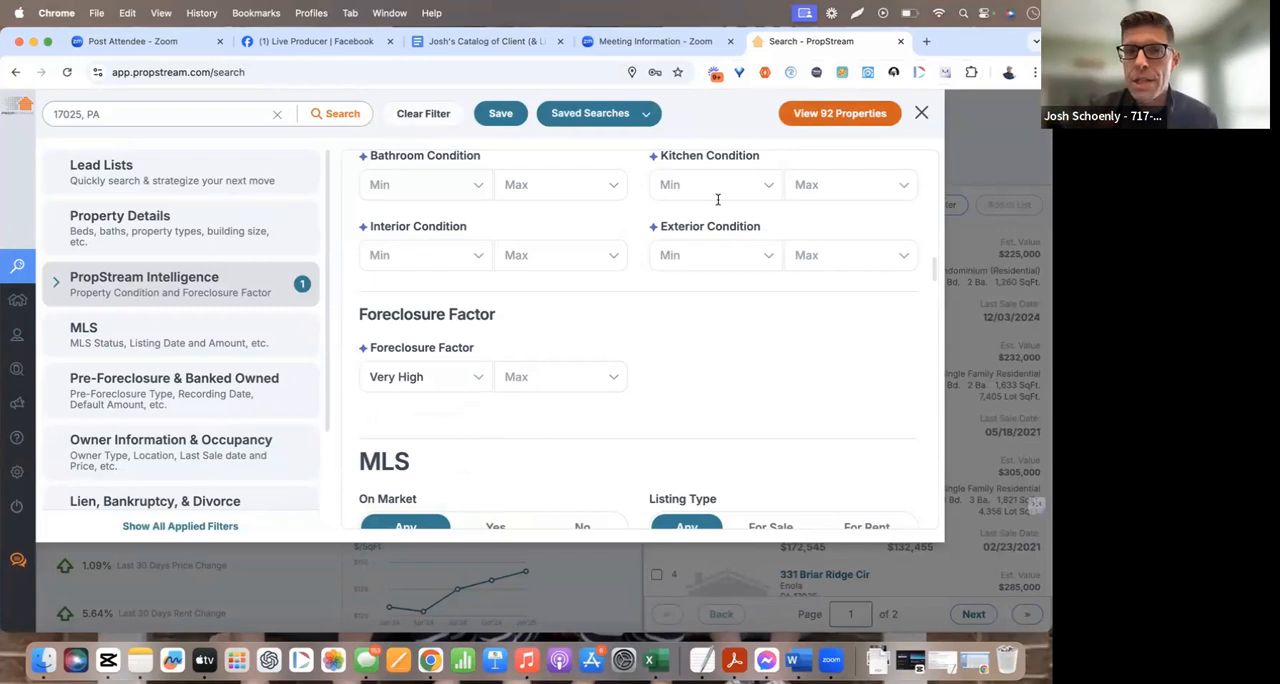
Limit the property classification to Residential with the Single Family property type
scroll(718, 203, "up", 2)
scroll(718, 203, "up", 5)
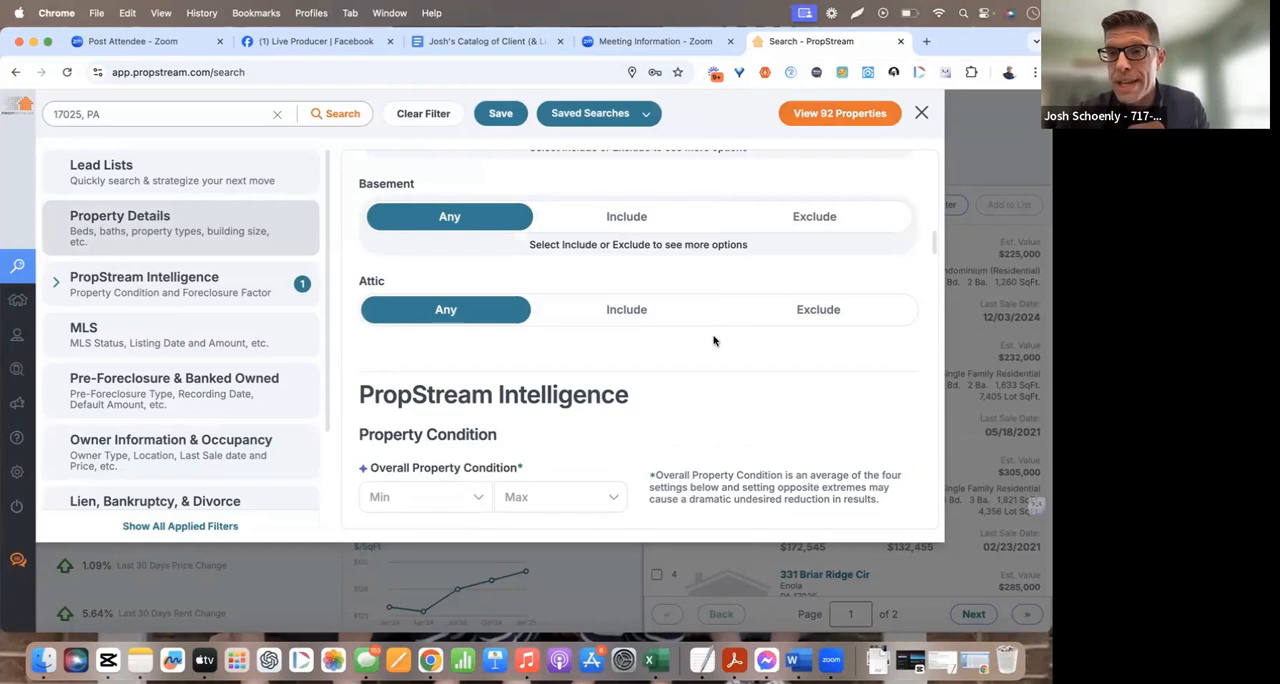
scroll(714, 341, "up", 1)
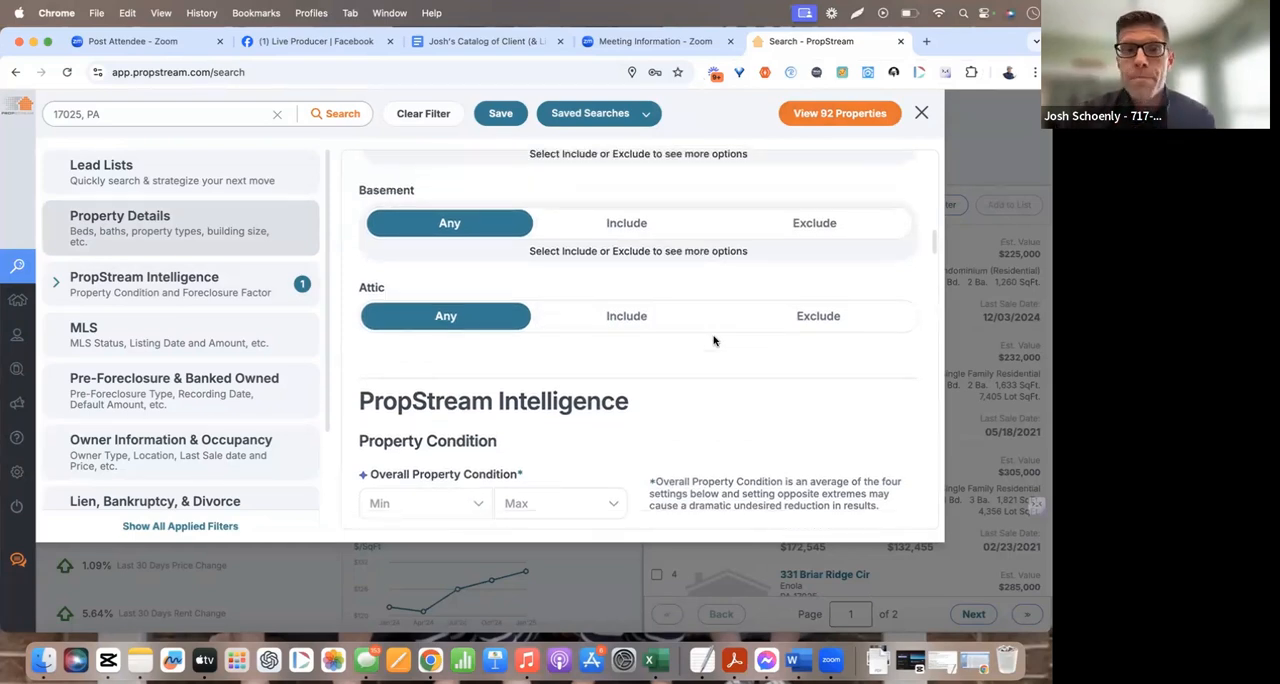
scroll(714, 341, "up", 10)
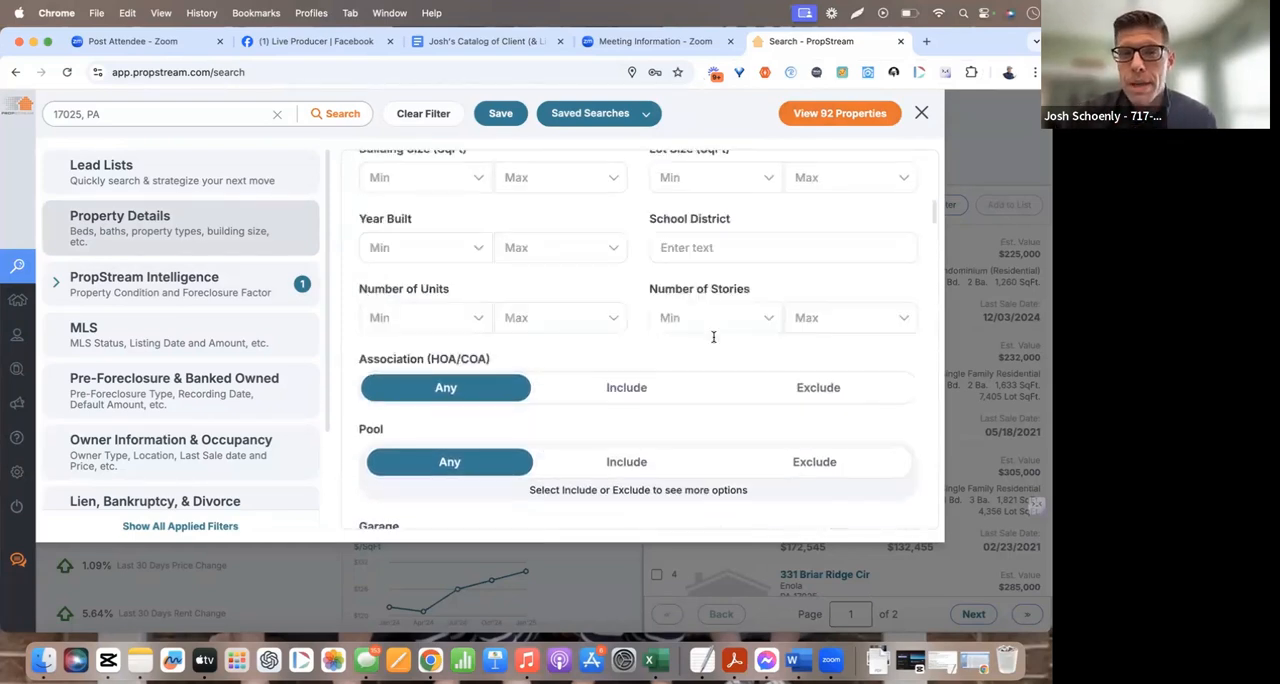
scroll(714, 341, "up", 3)
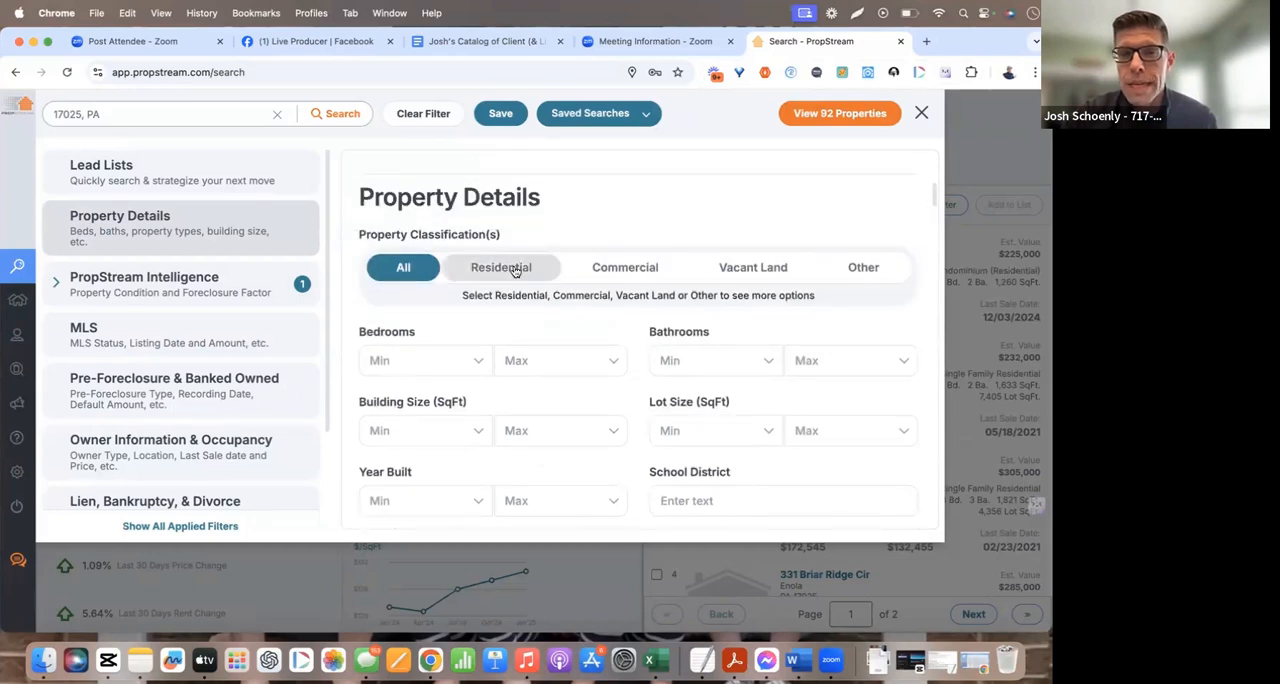
left_click(512, 269)
left_click(443, 347)
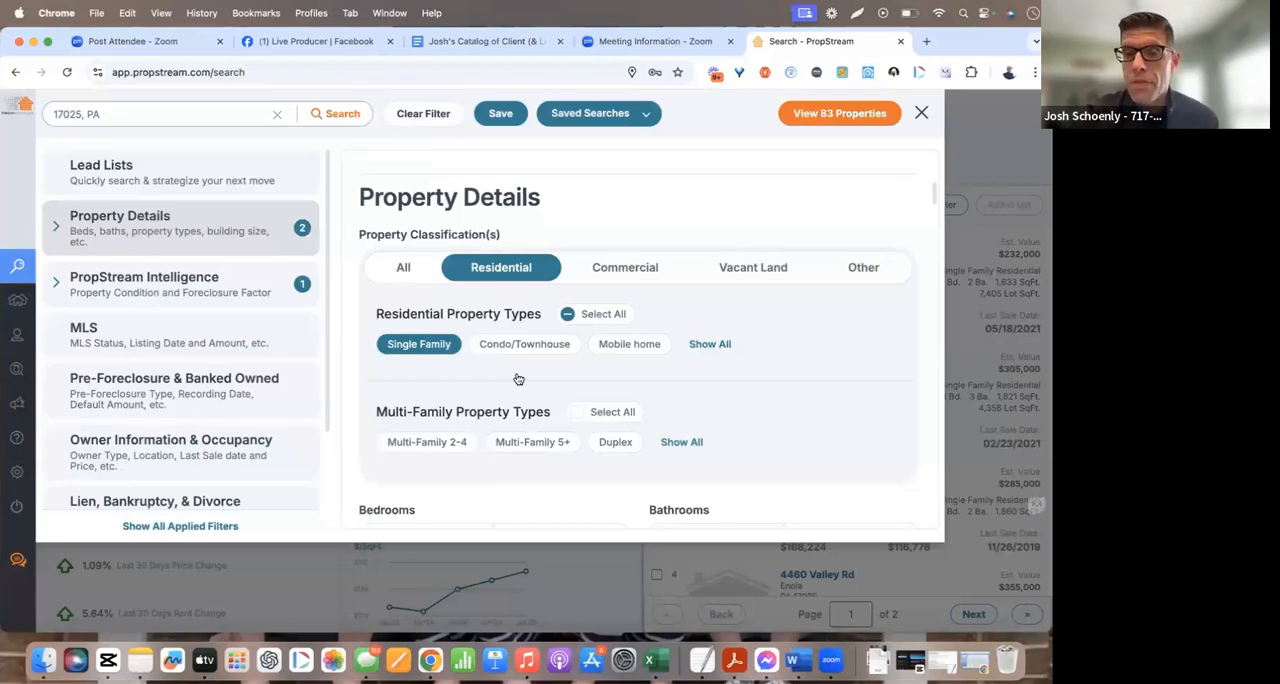
Set the School District filter to East Pennsboro and show the matching properties
scroll(518, 379, "down", 3)
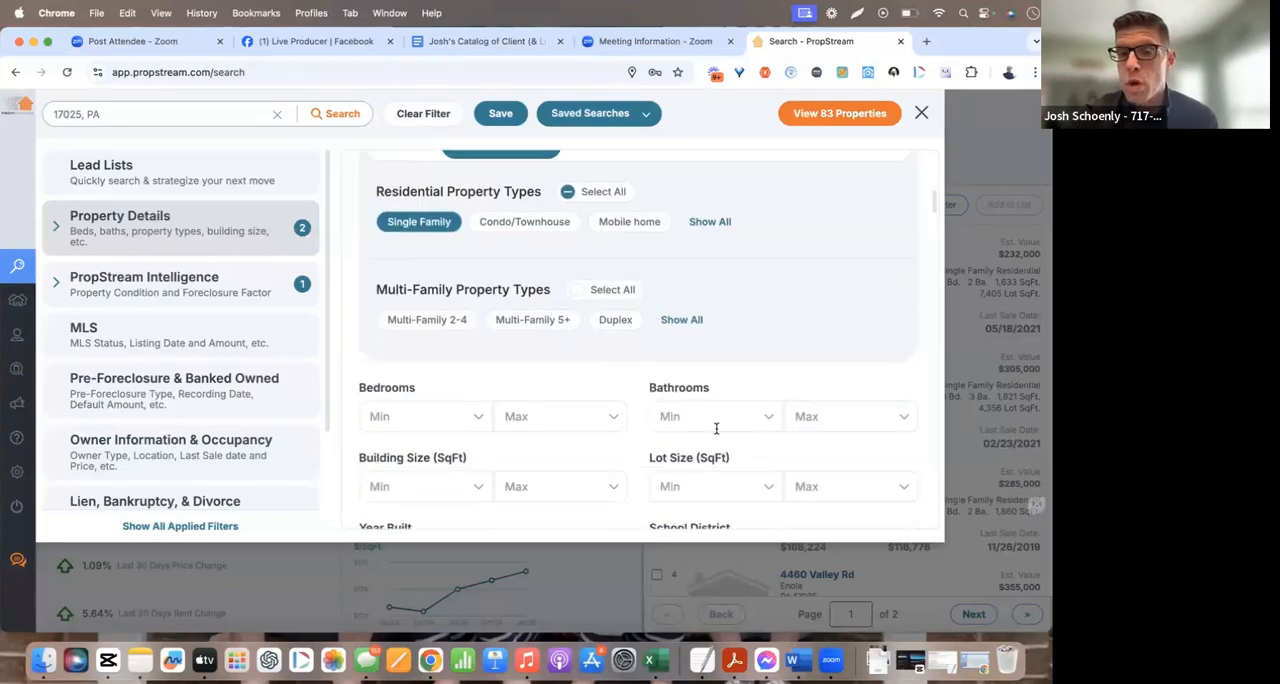
scroll(606, 421, "down", 3)
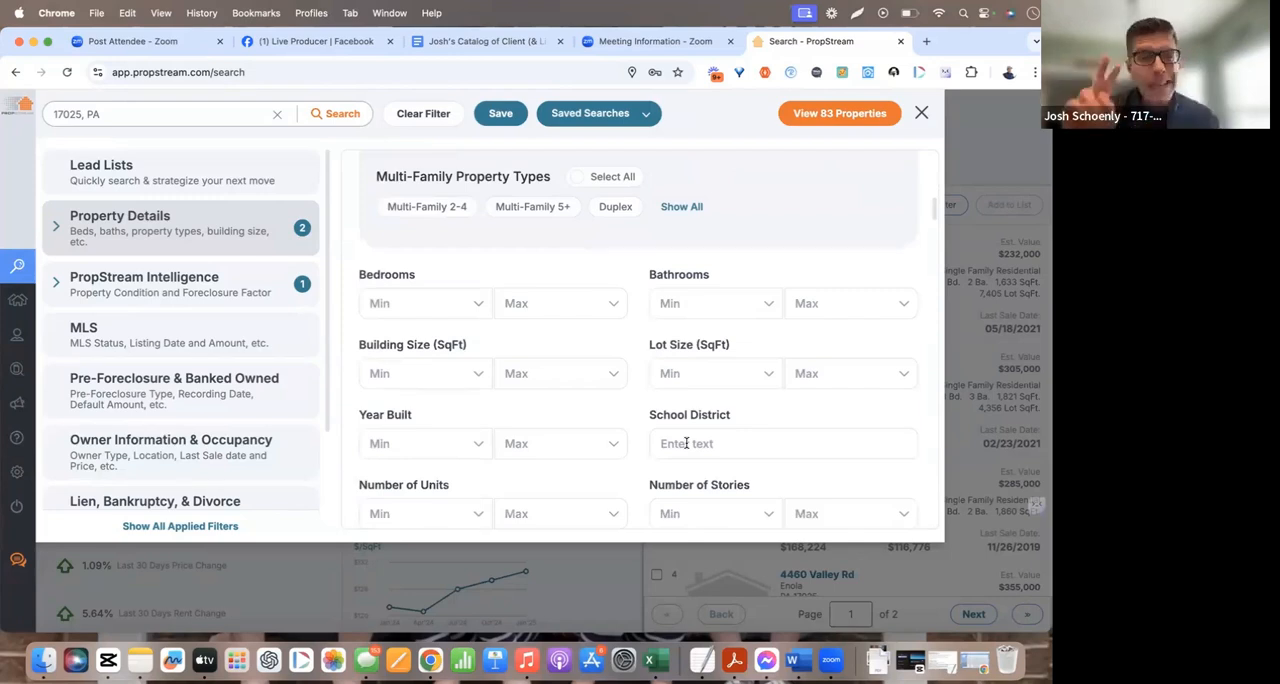
left_click(686, 443)
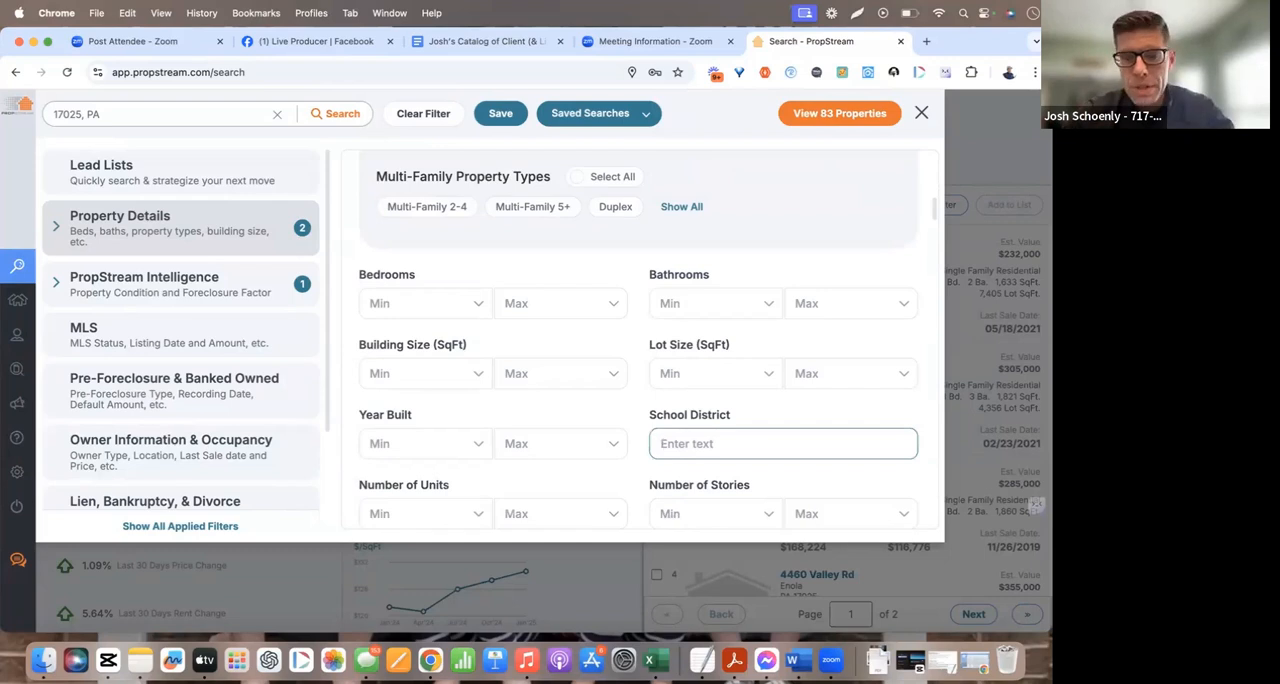
type("East Penns")
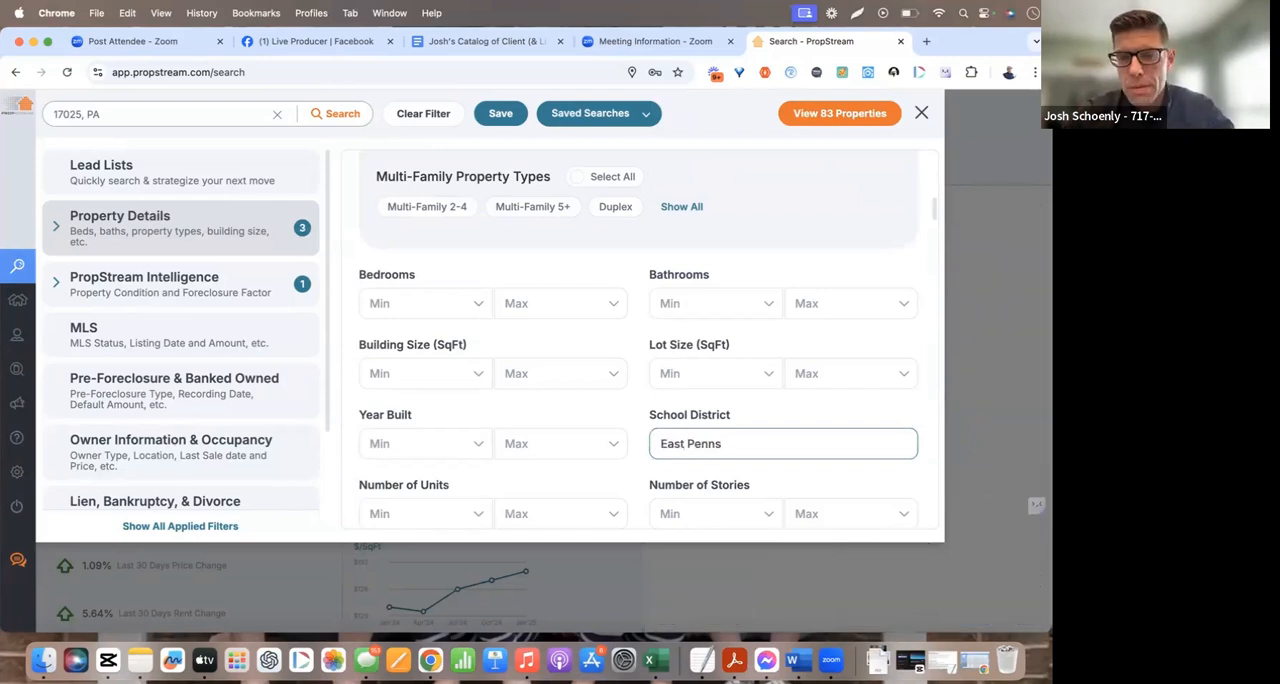
key("BackSpace")
key("BackSpace")
key("BackSpace")
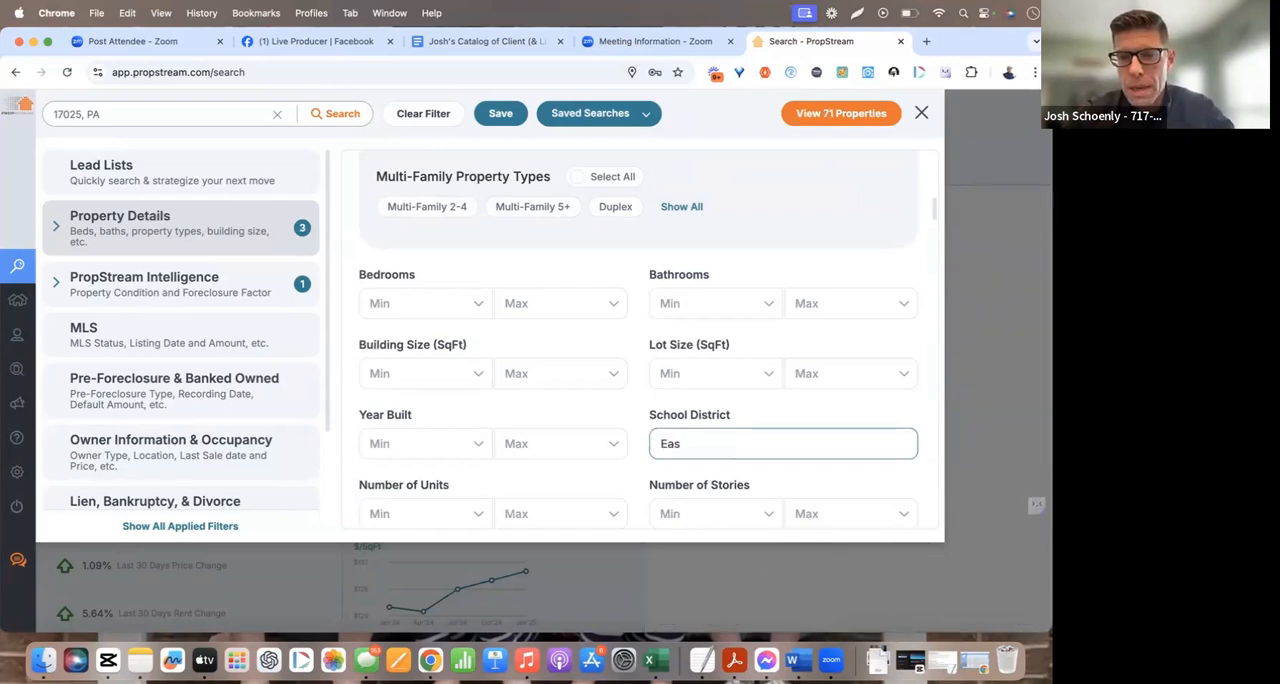
type("nnsboro")
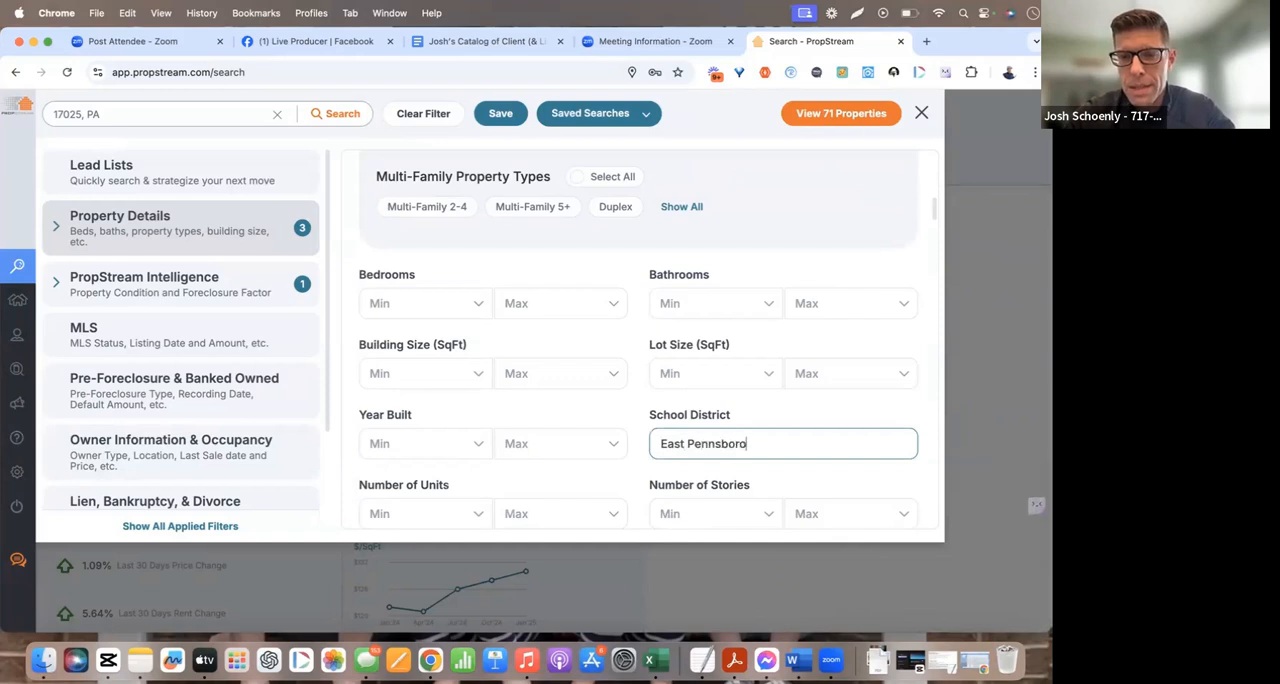
scroll(733, 453, "down", 1)
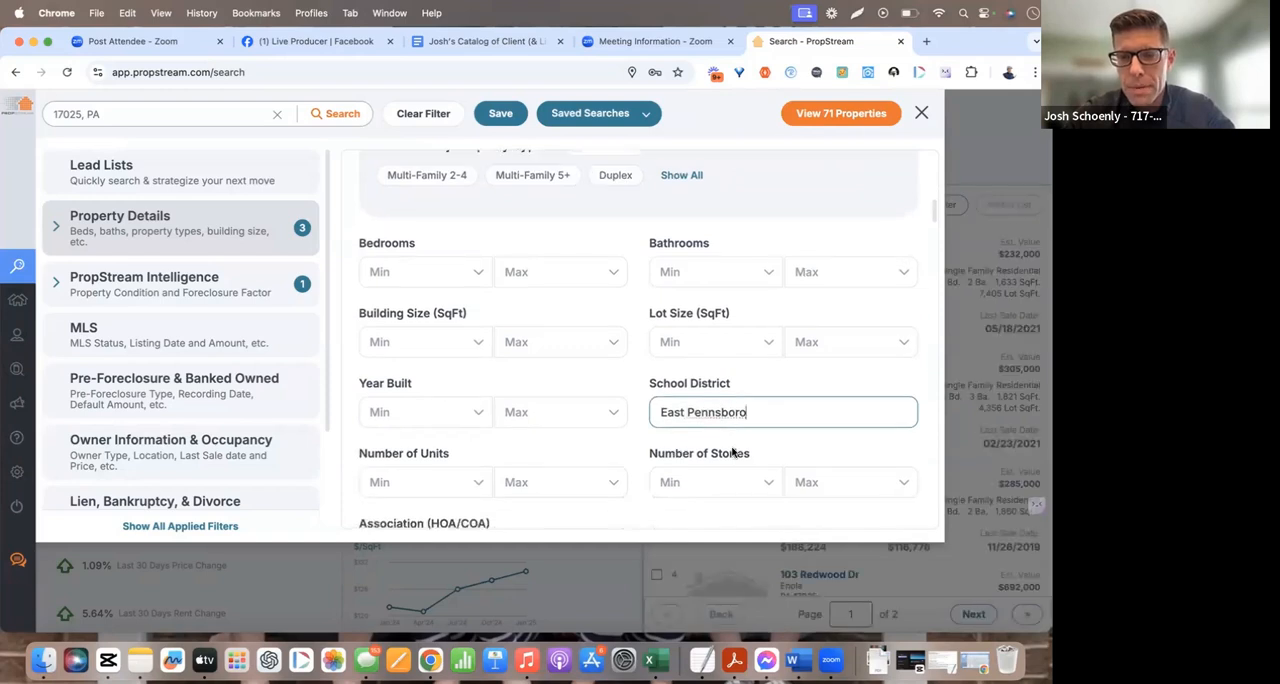
scroll(738, 440, "up", 1)
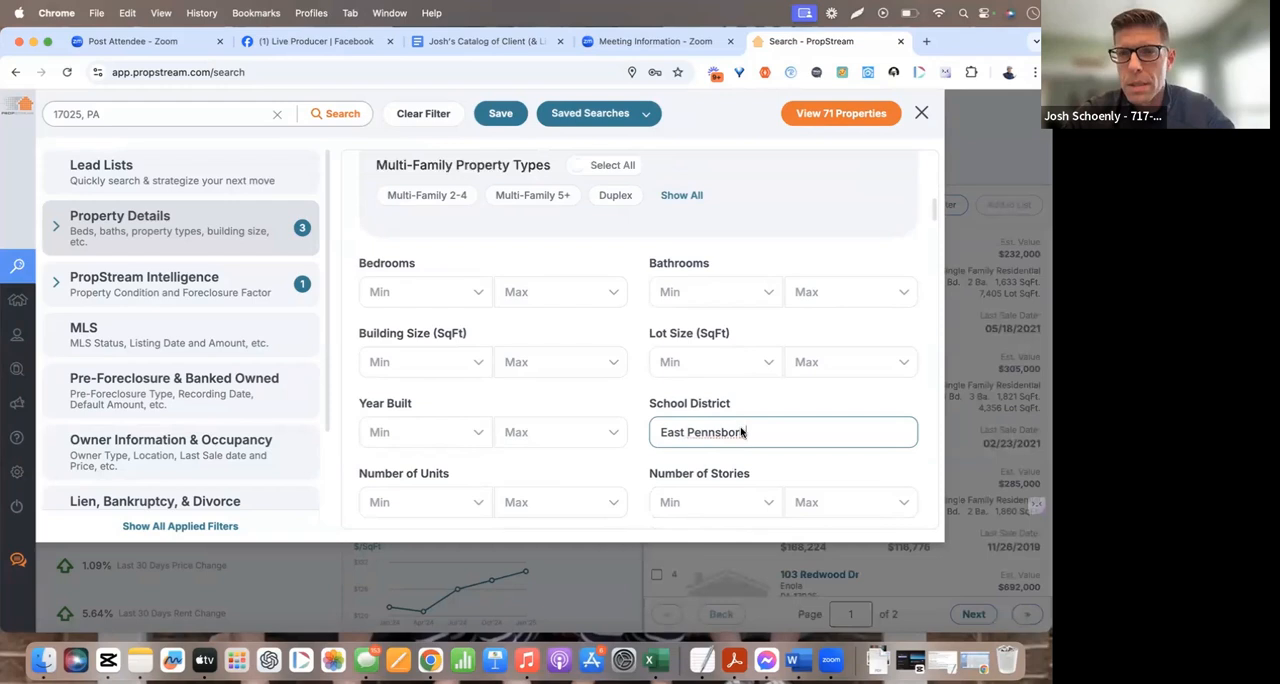
scroll(740, 430, "up", 1)
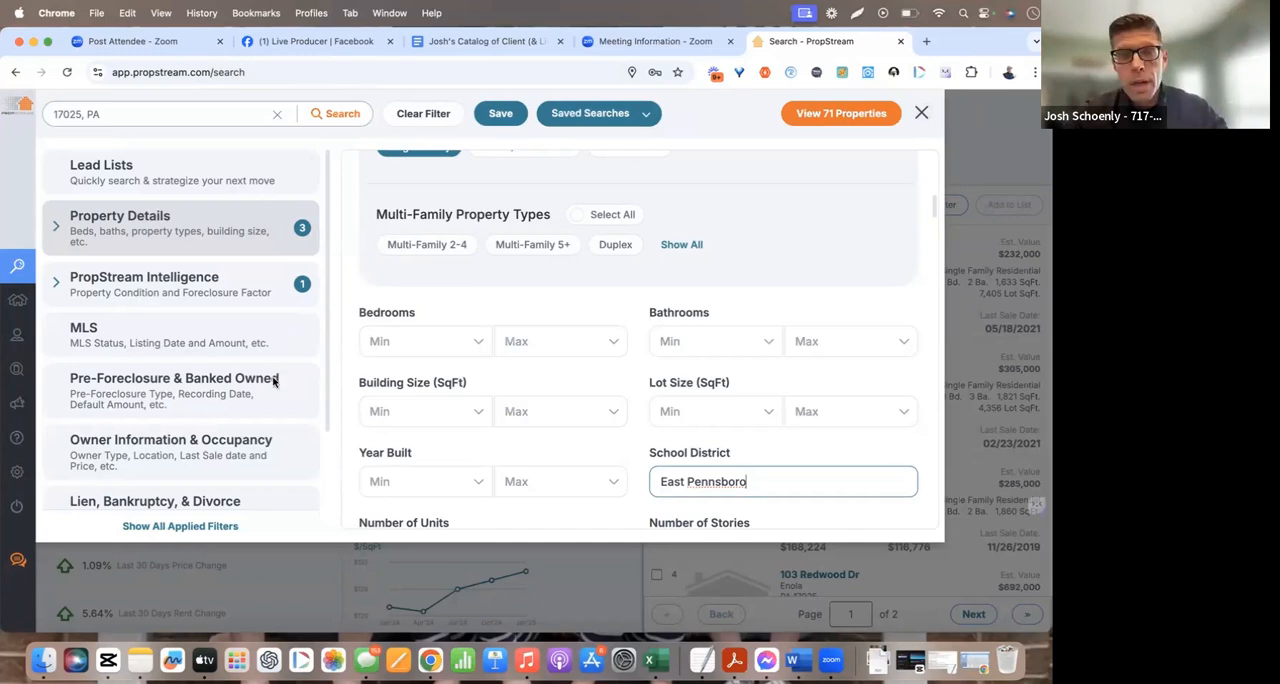
scroll(272, 378, "down", 1)
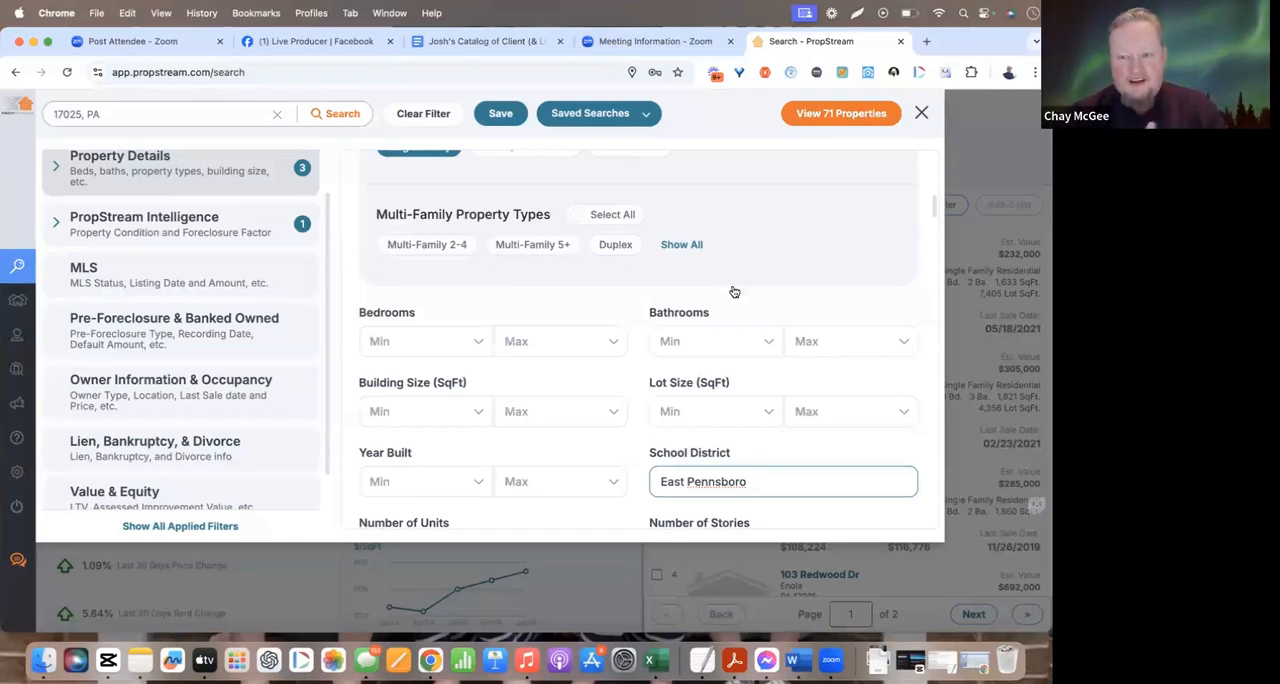
key("Return")
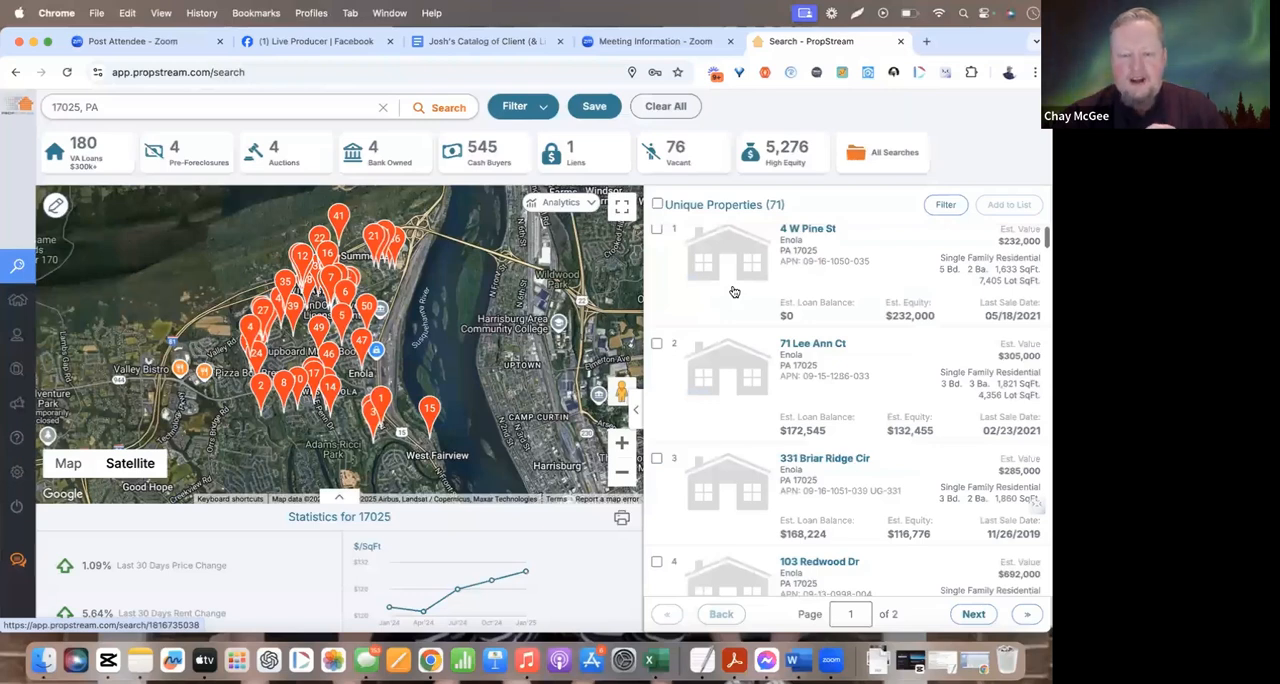
Reopen the filters and limit the Owner Type to Individual under Owner Information & Occupancy
scroll(734, 291, "up", 1)
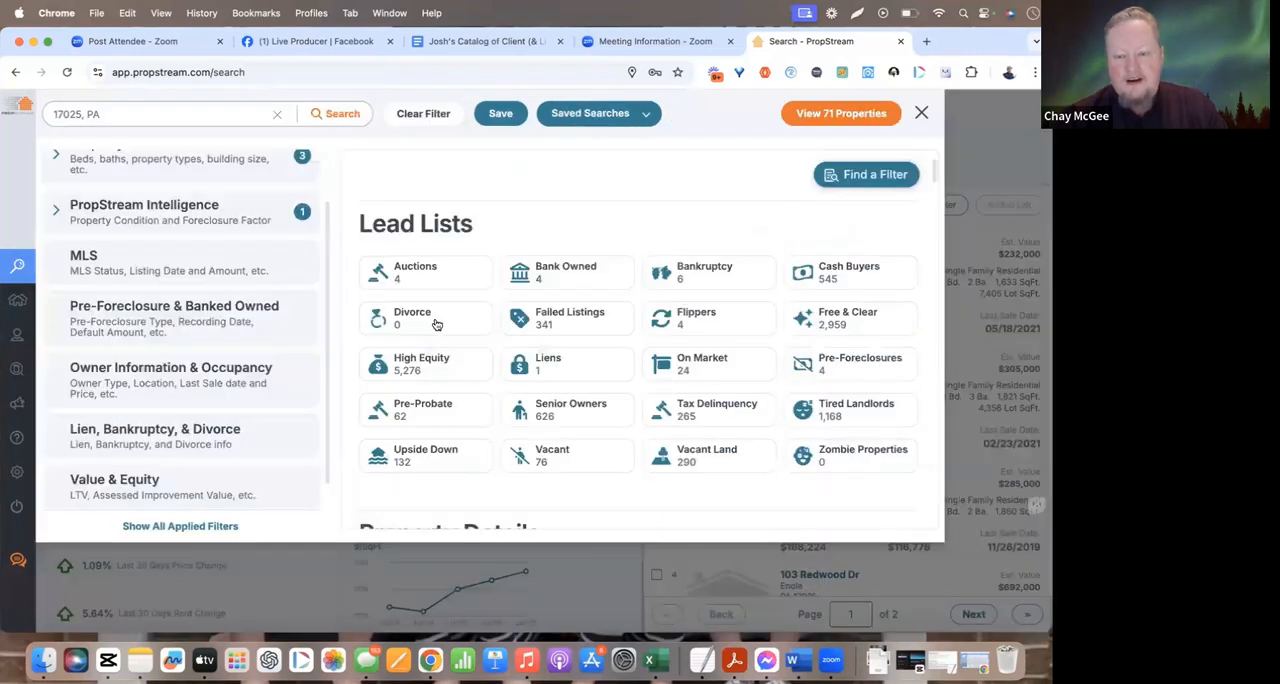
scroll(436, 324, "down", 20)
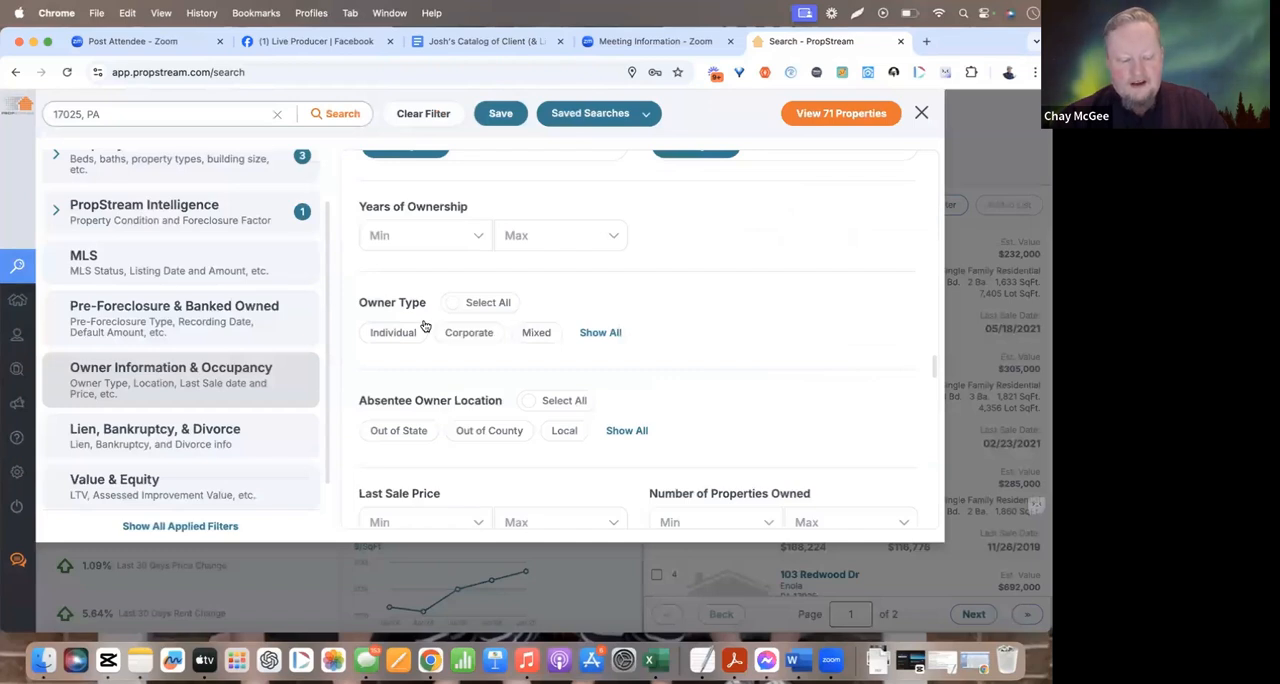
left_click(423, 326)
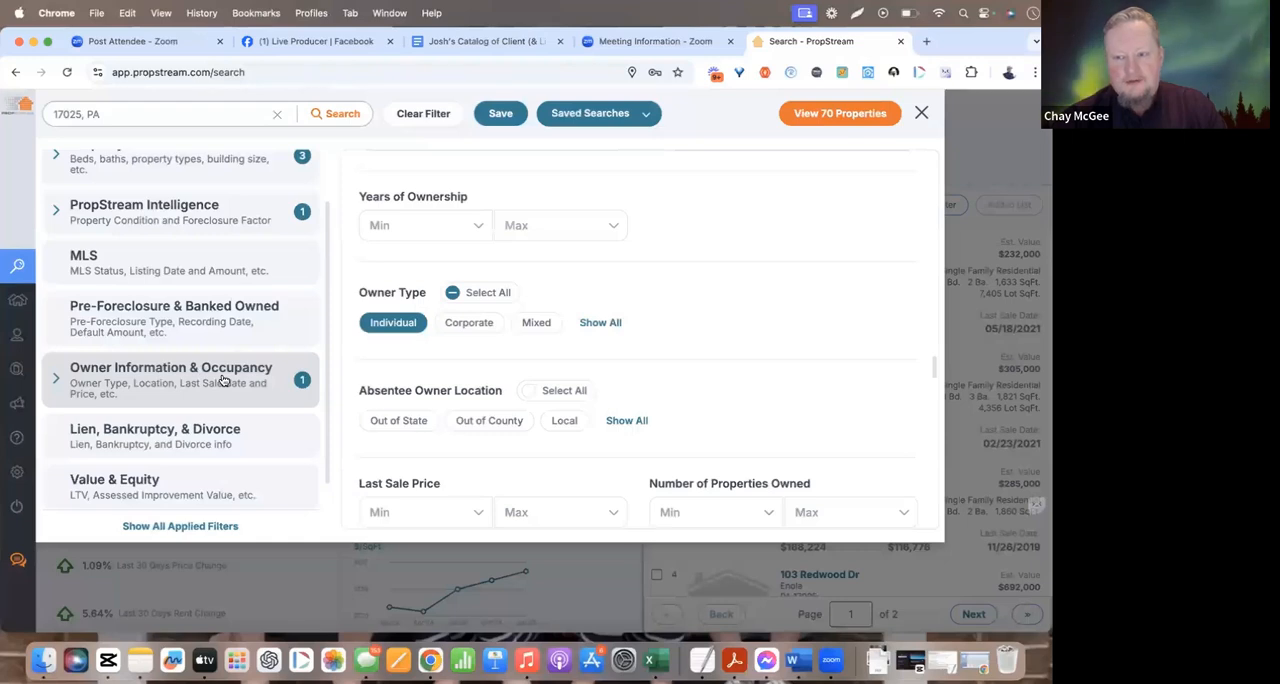
Set the minimum Estimated Equity $ Amount to 25,000 in the Value & Equity filters
scroll(224, 380, "down", 2)
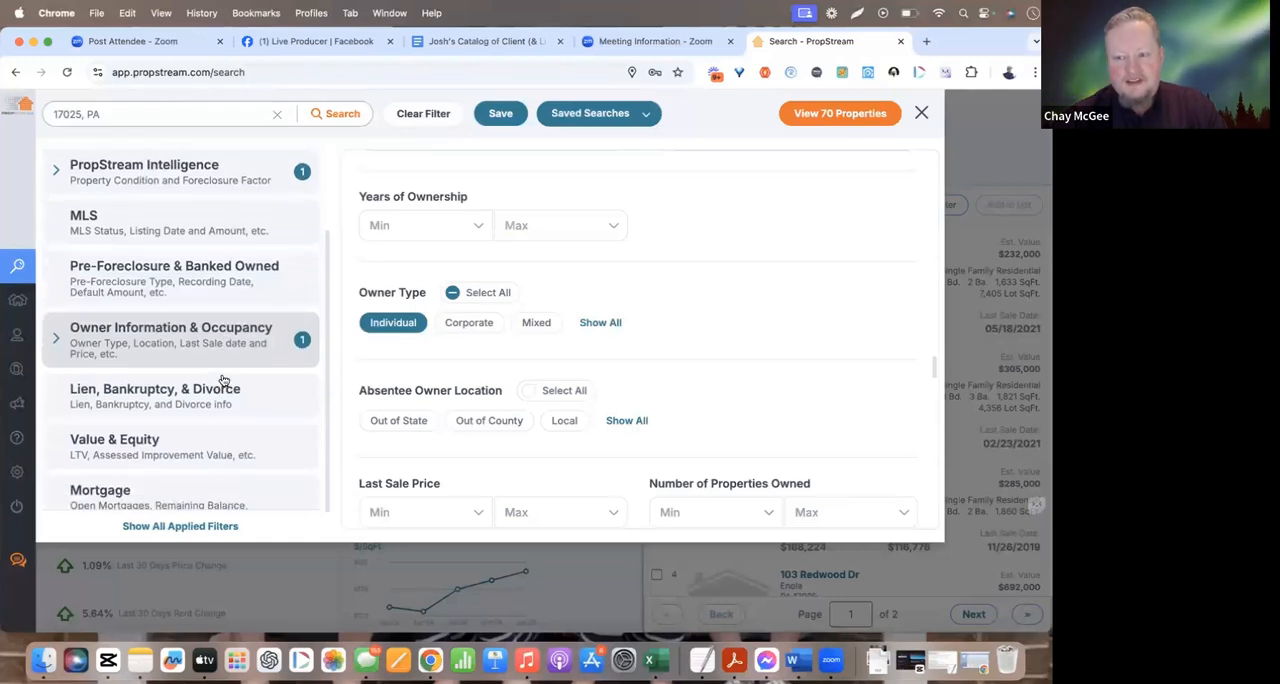
scroll(224, 380, "down", 1)
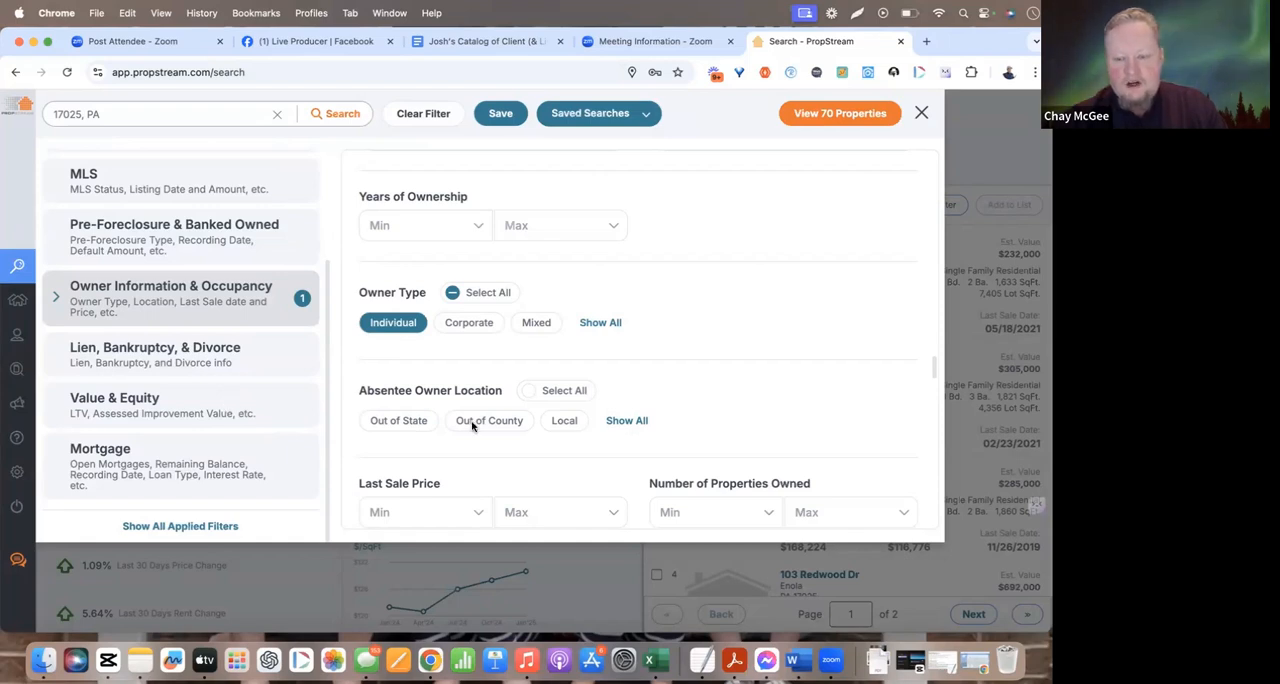
scroll(720, 420, "down", 10)
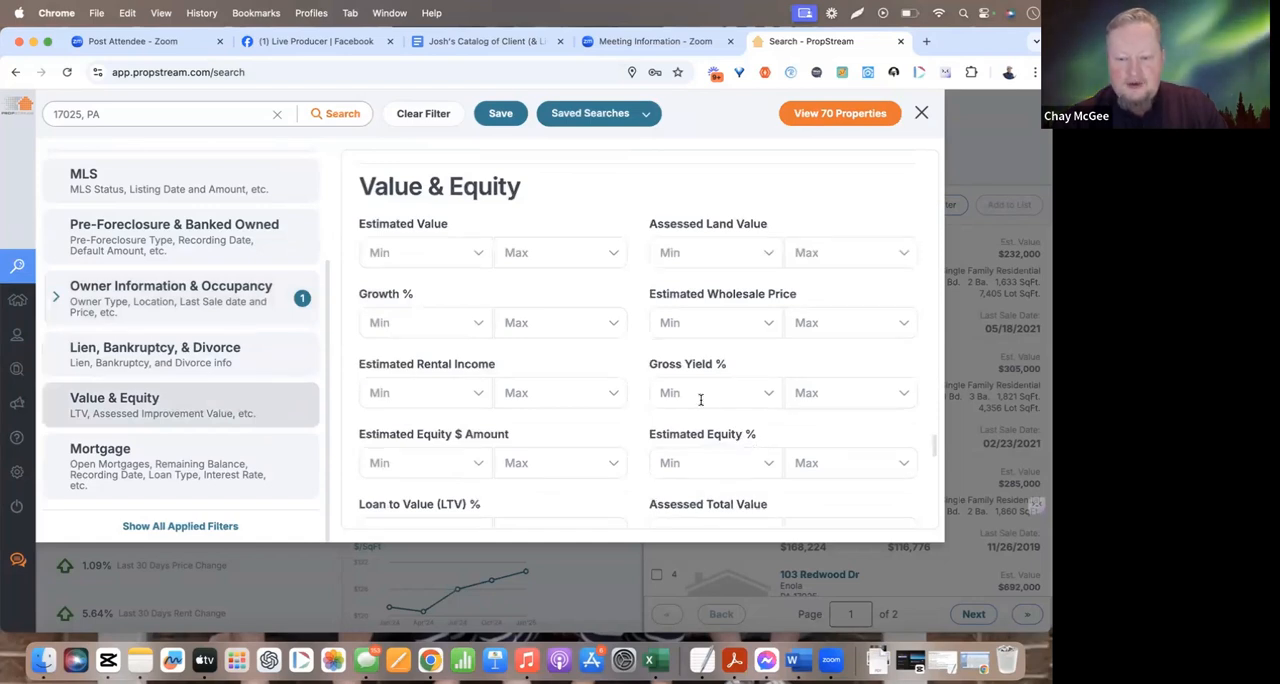
left_click(690, 468)
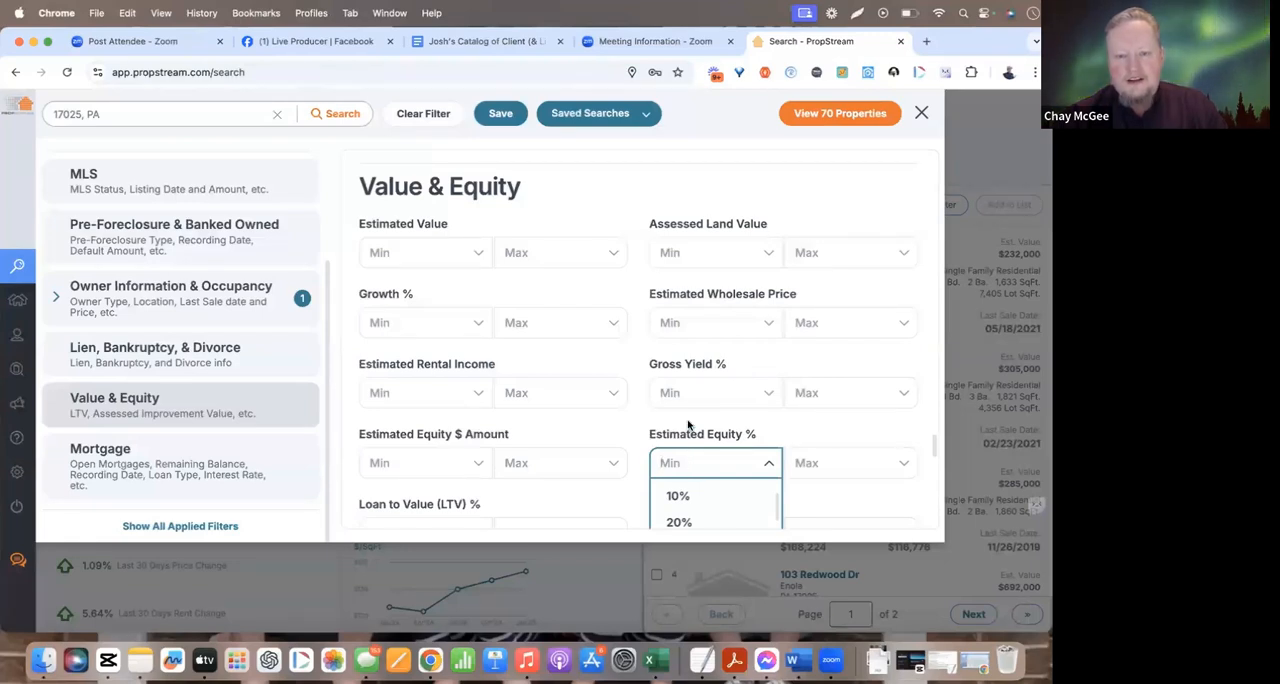
left_click(688, 421)
scroll(688, 421, "down", 2)
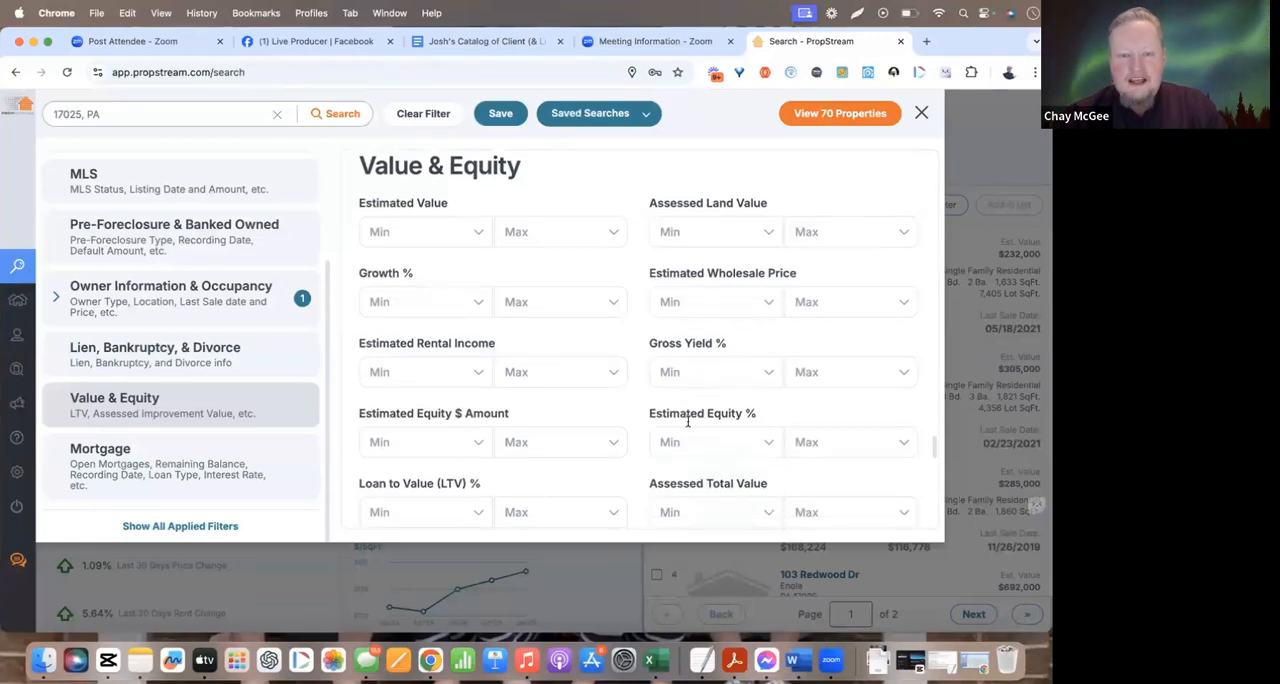
left_click(424, 407)
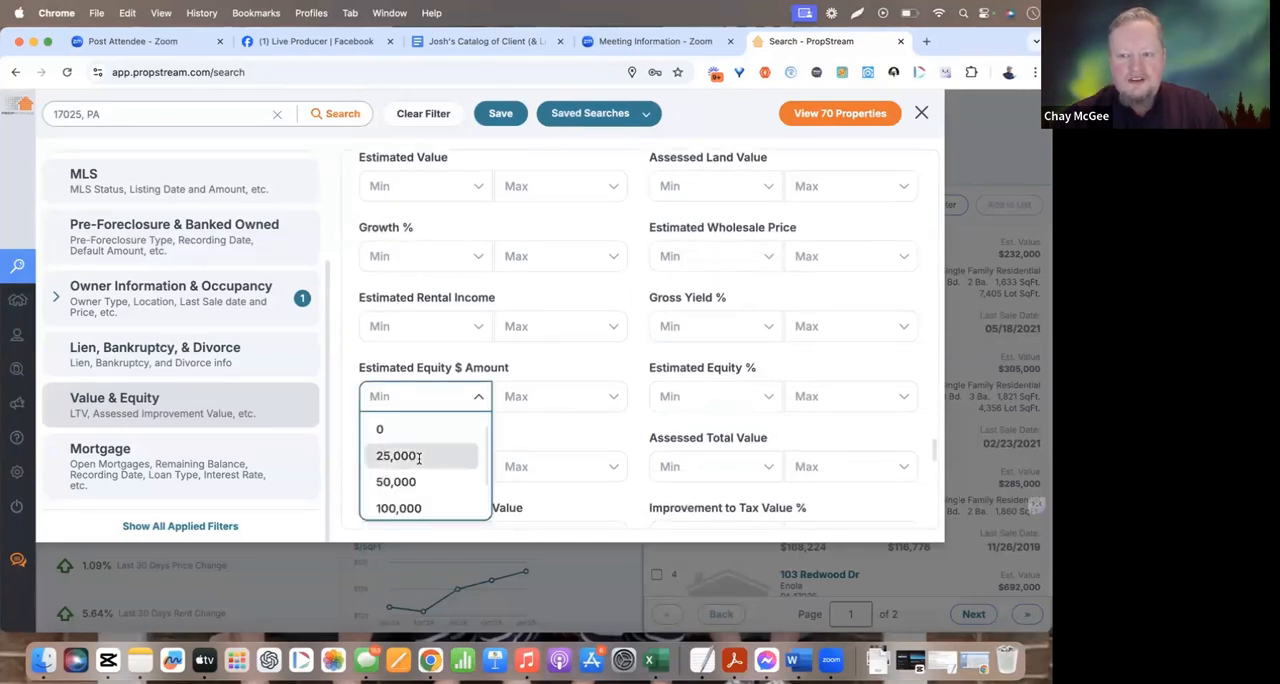
left_click(419, 458)
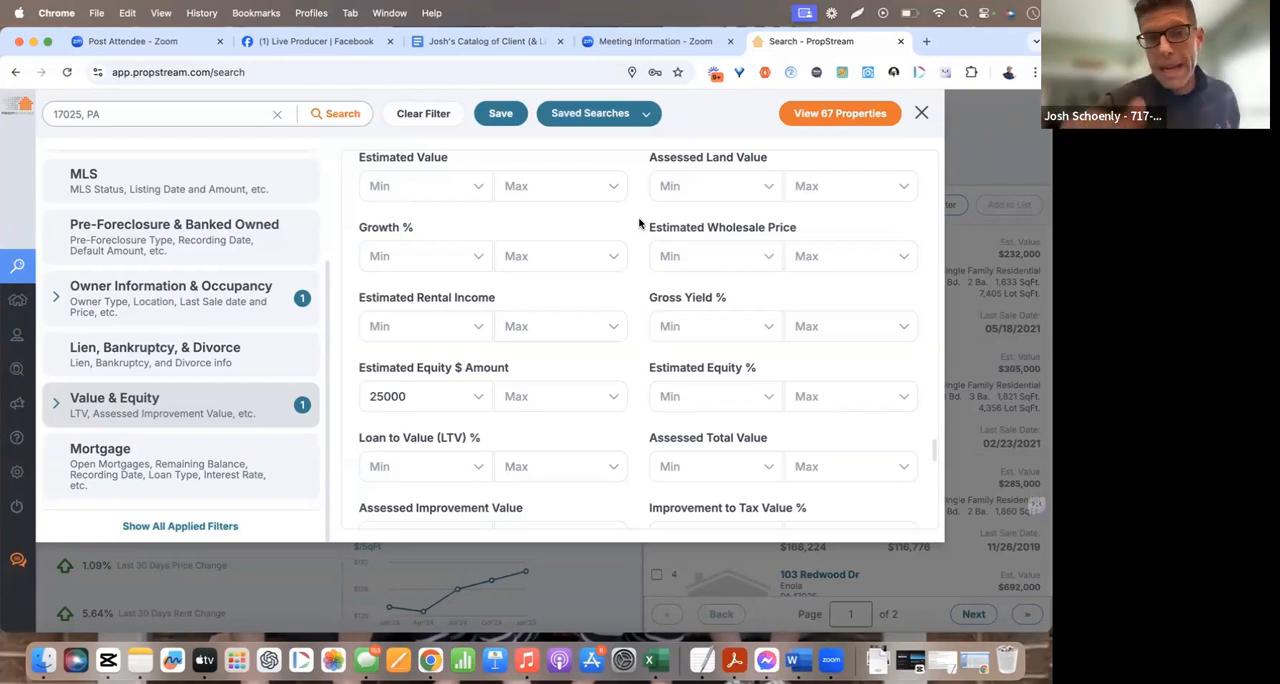
Review the Owner Information & Occupancy and Value & Equity filters, and return to the matching properties
left_click(201, 298)
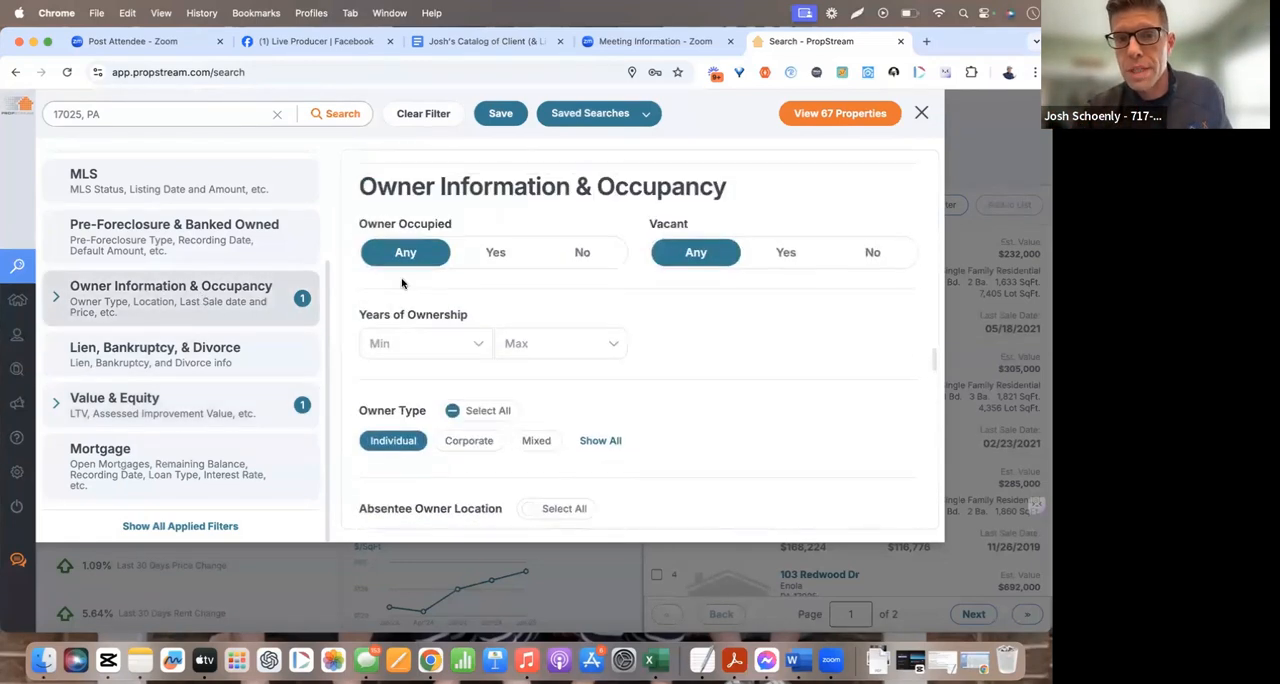
left_click(223, 405)
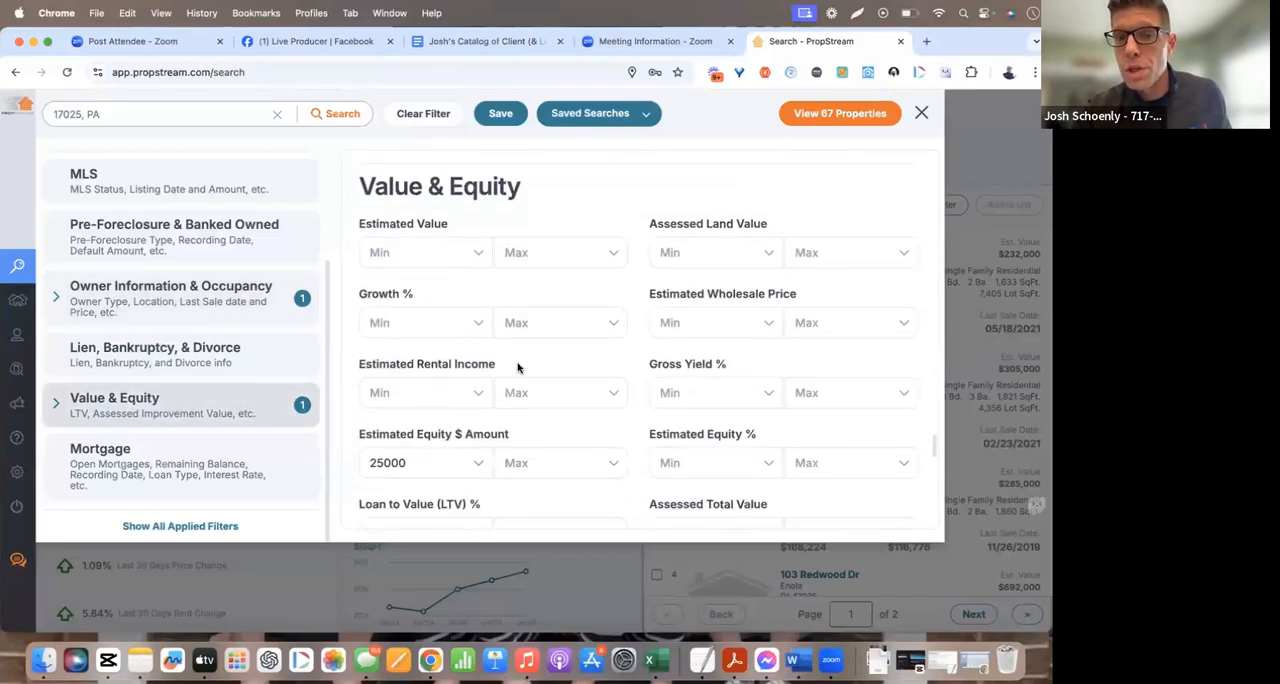
scroll(470, 400, "down", 1)
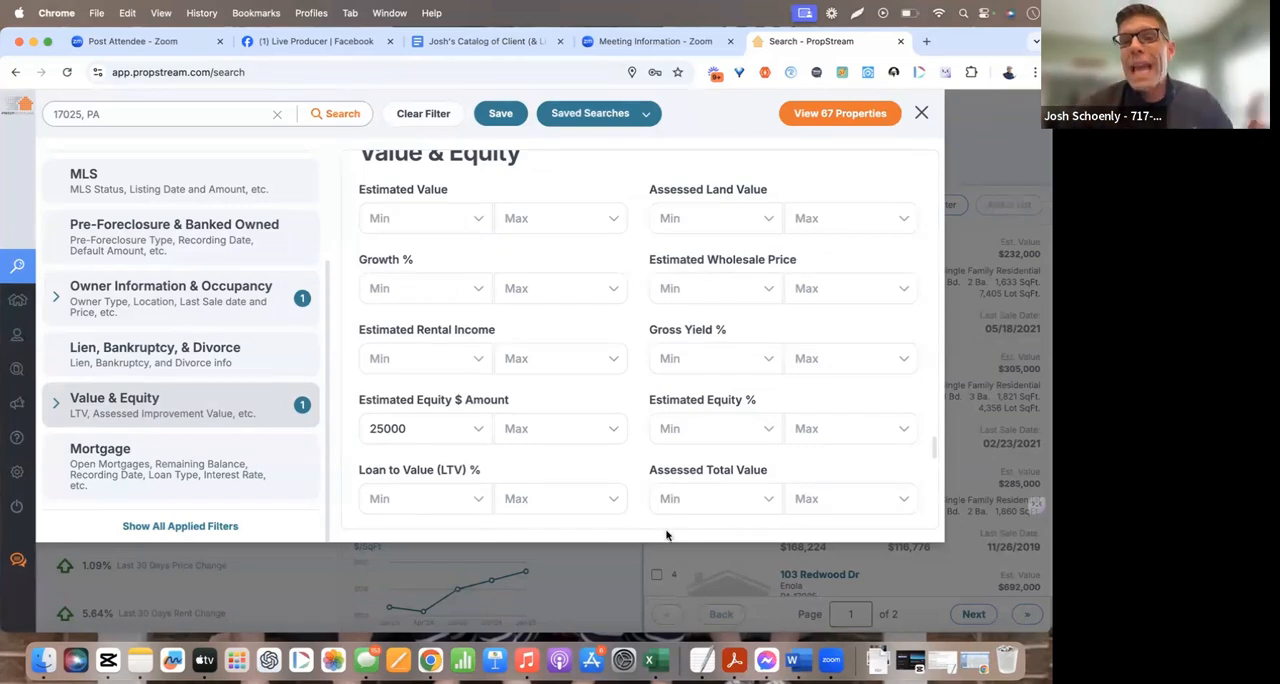
left_click(586, 607)
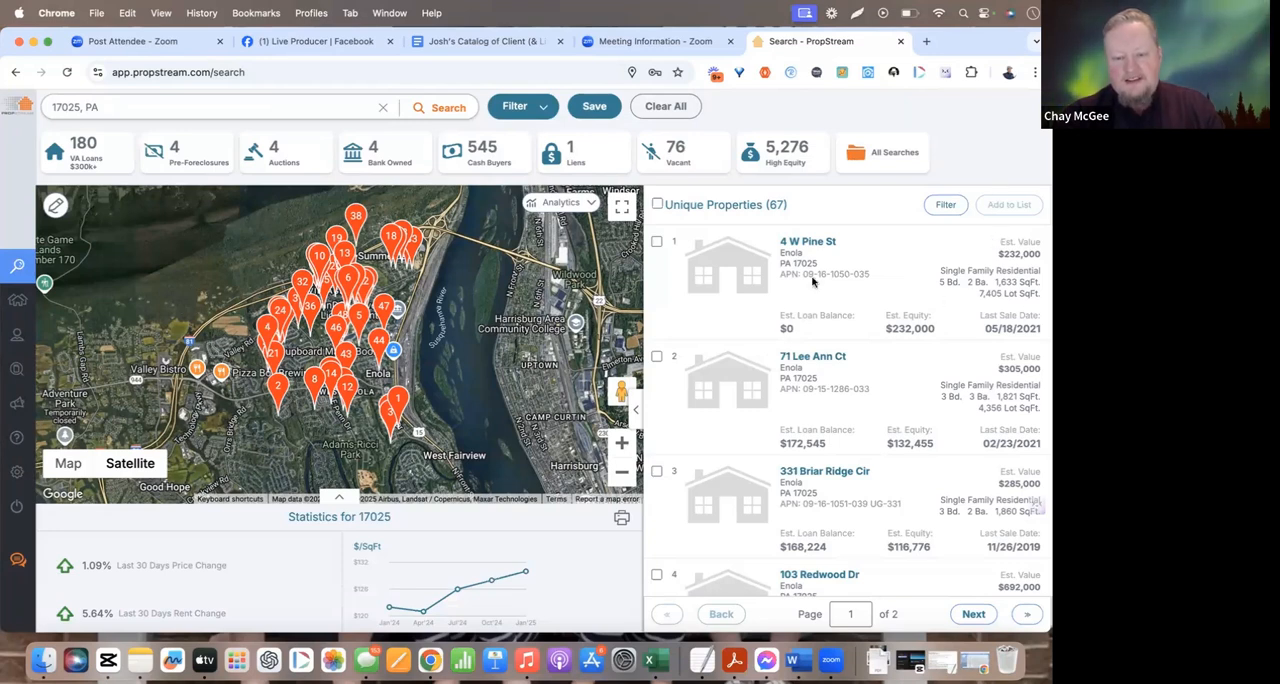
Select all matching properties and save them to a new marketing list named 17025VeryHighFF1825
left_click(656, 205)
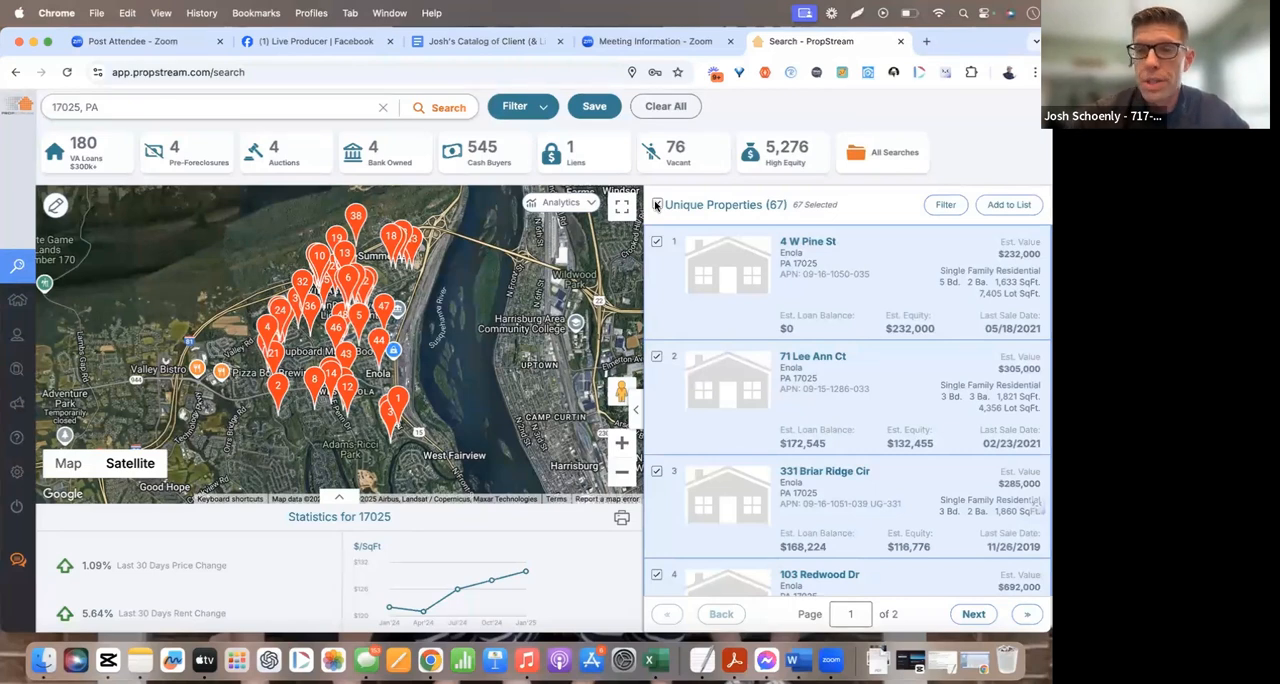
left_click(1010, 206)
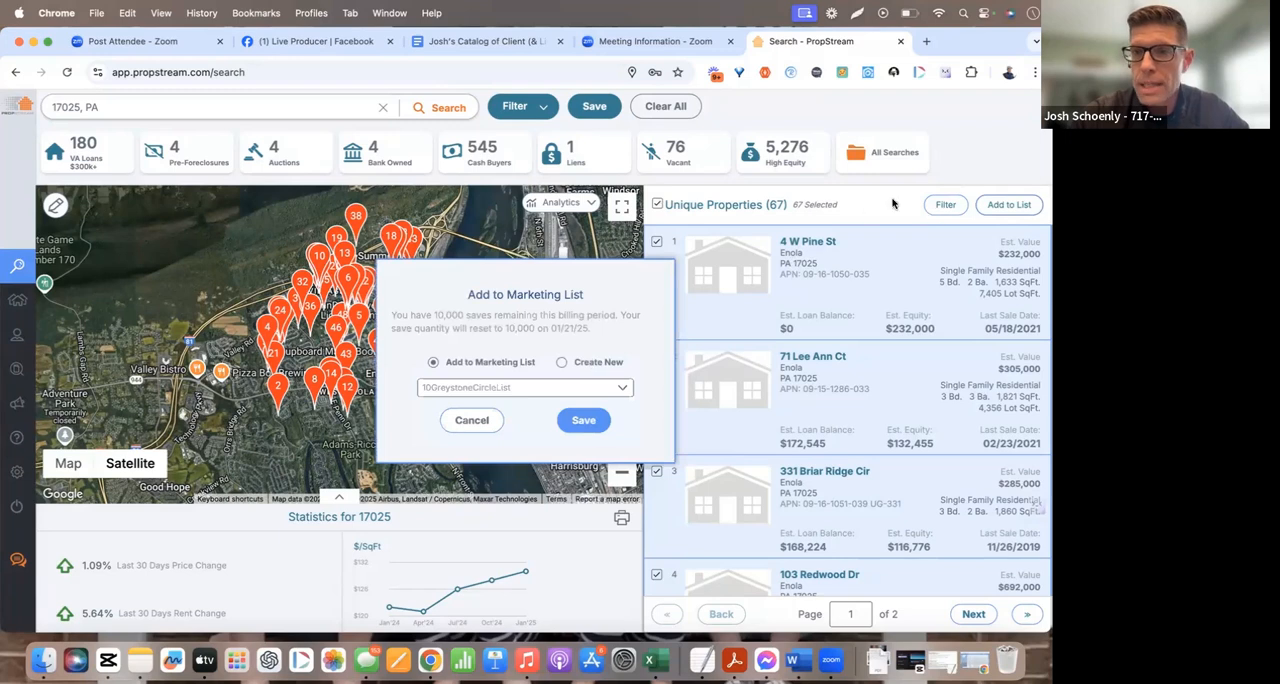
left_click(580, 362)
left_click(534, 383)
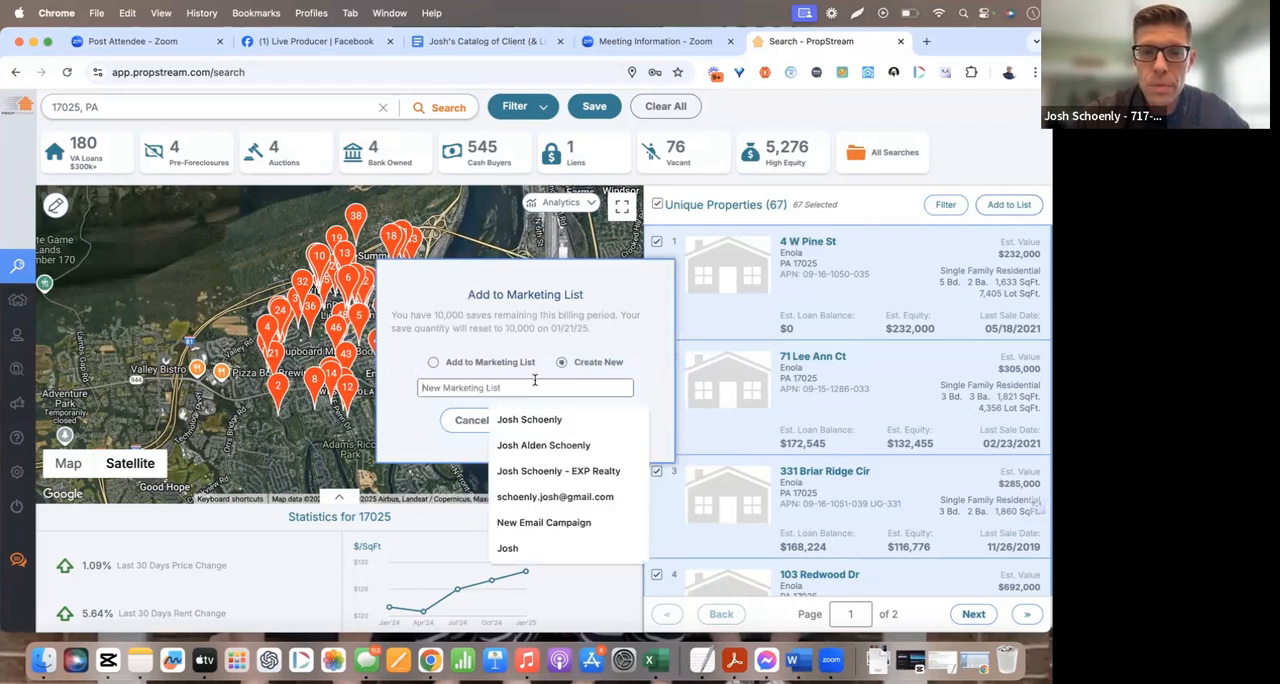
type("17025")
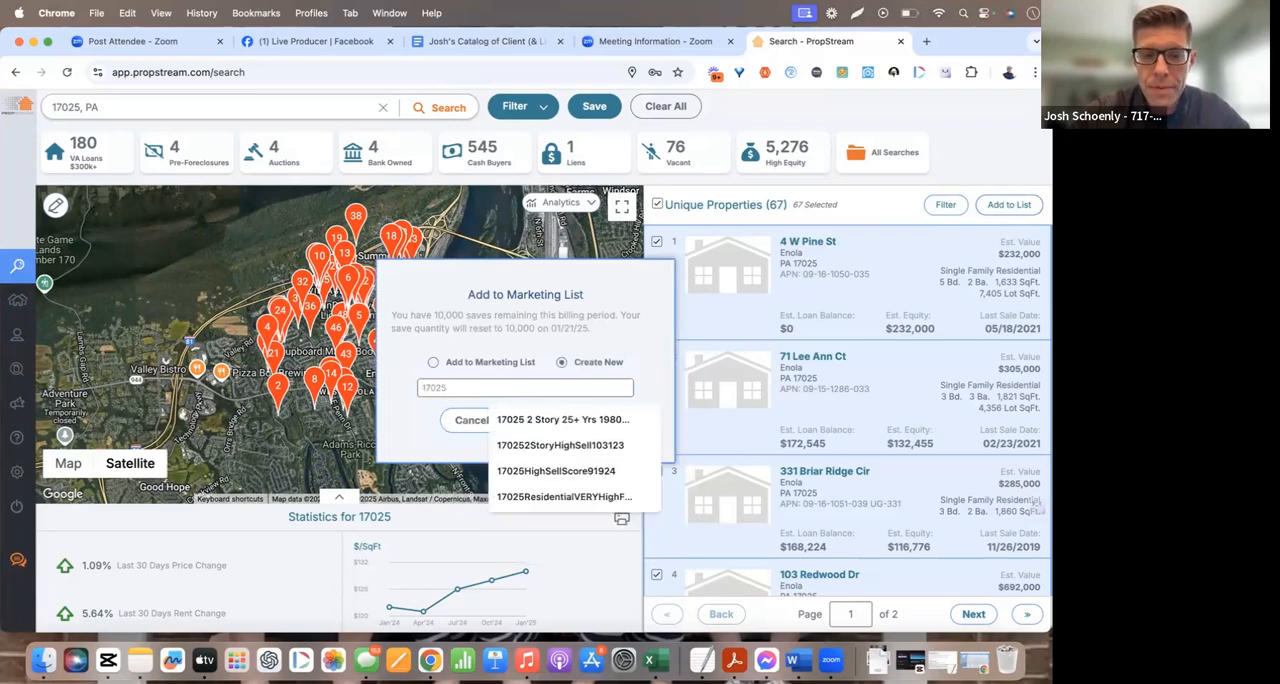
type("VeryH")
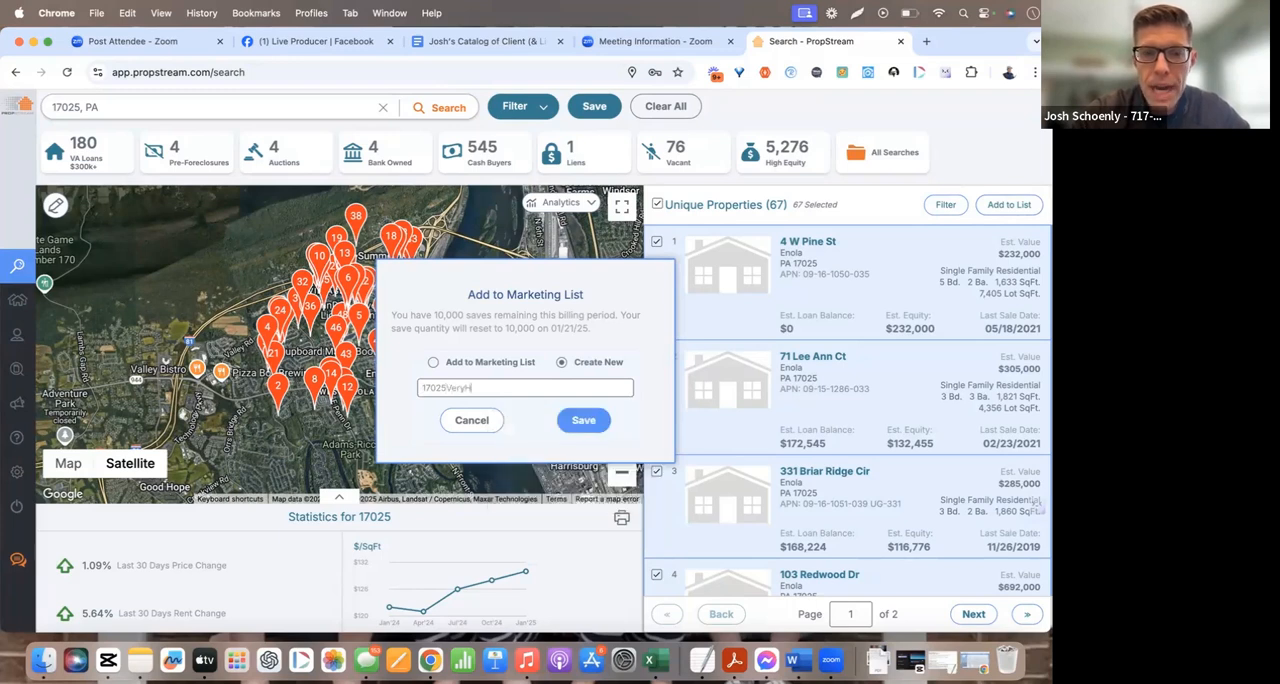
type("ighEE183")
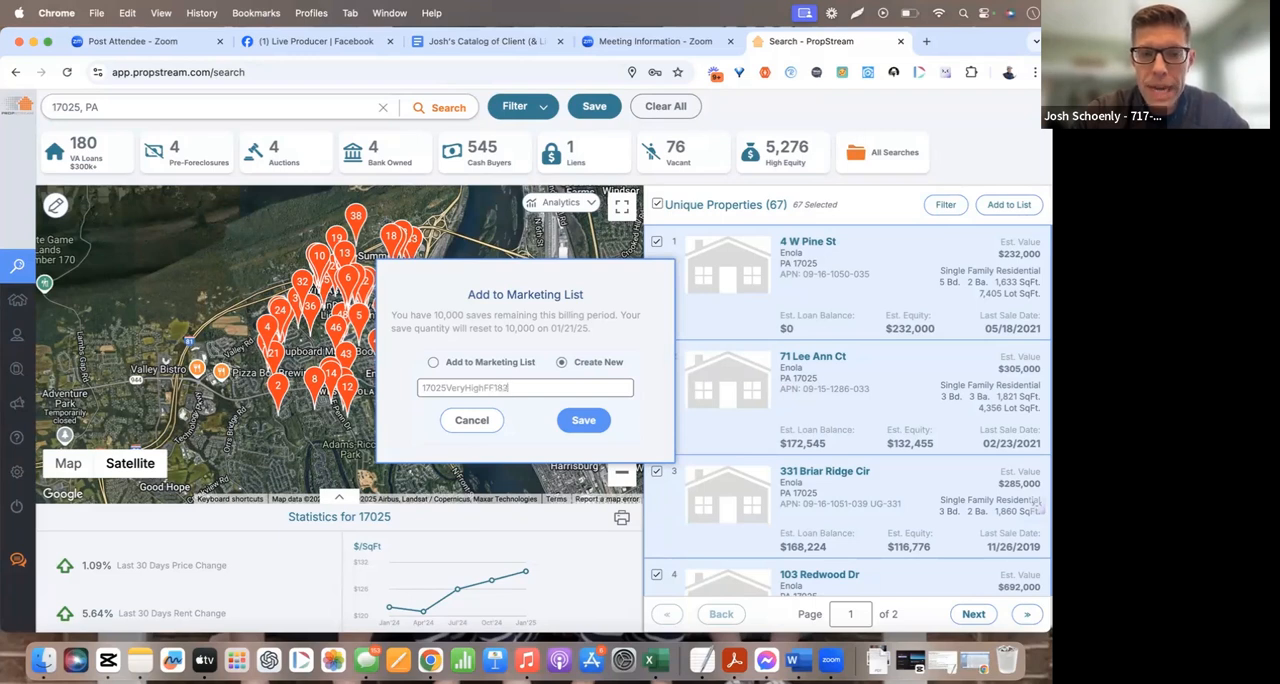
key("Return")
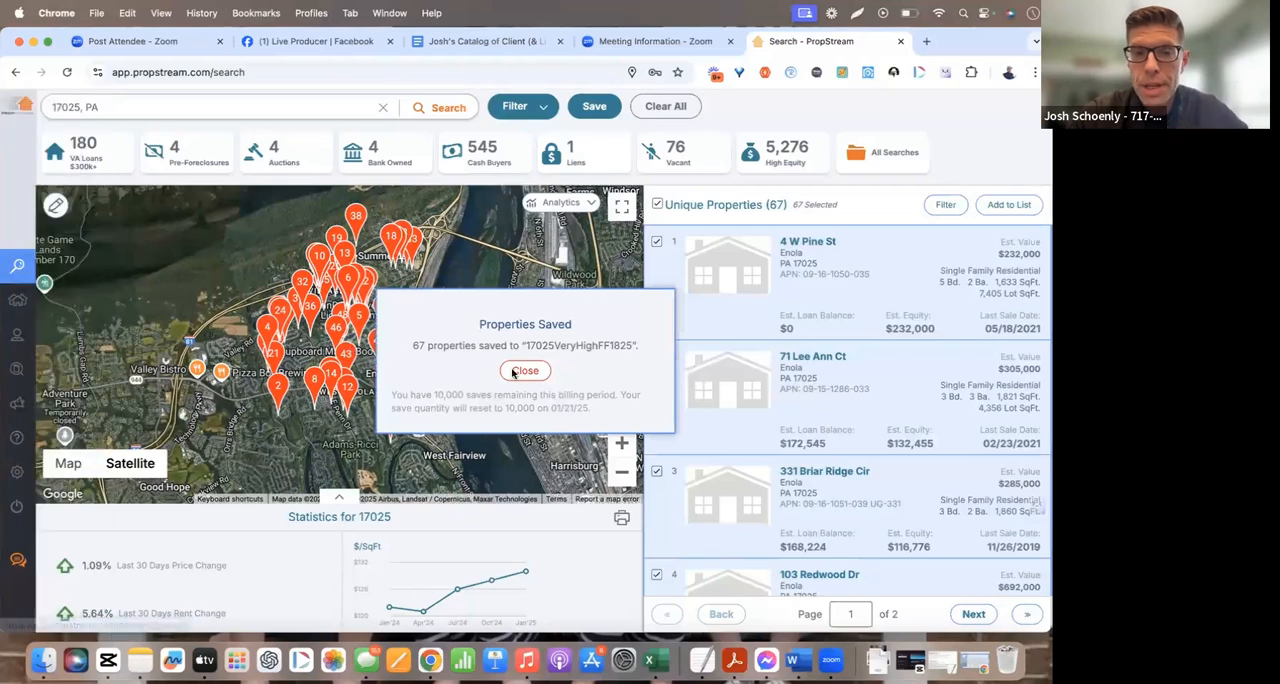
left_click(516, 371)
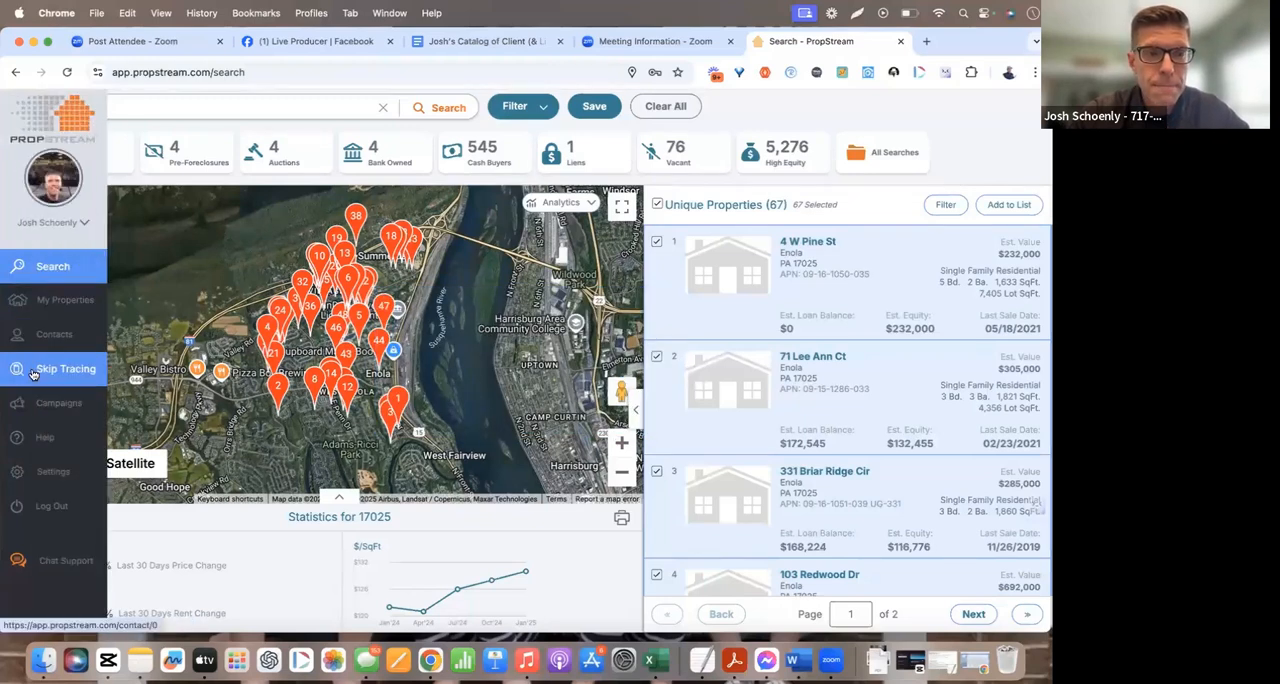
Start a skip trace and add all contacts from the 17025VeryHighFF1825 list to it
left_click(40, 369)
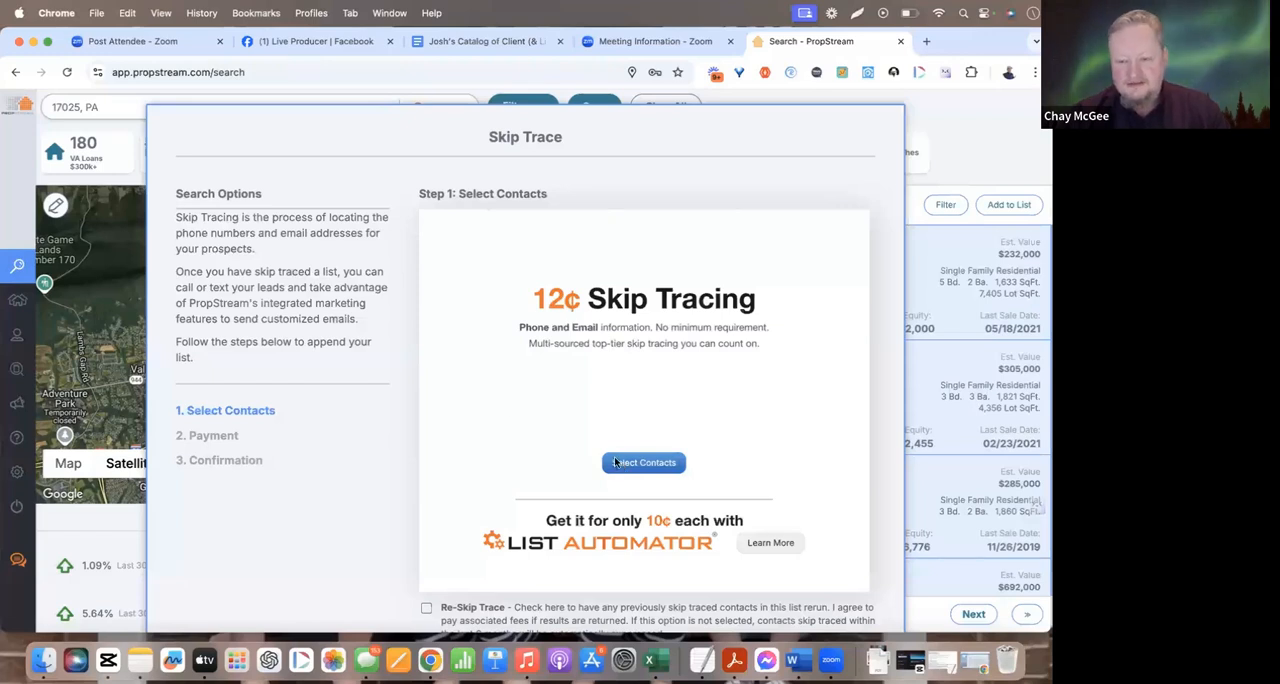
mouse_move(20, 300)
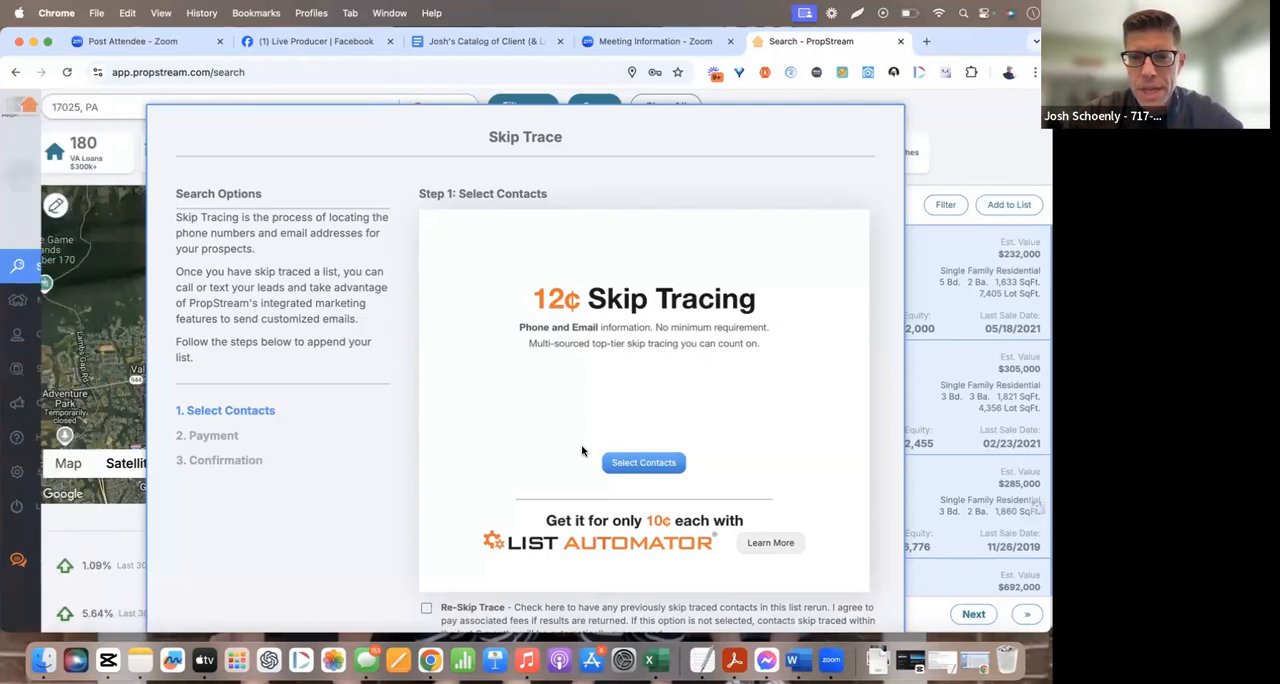
left_click(650, 466)
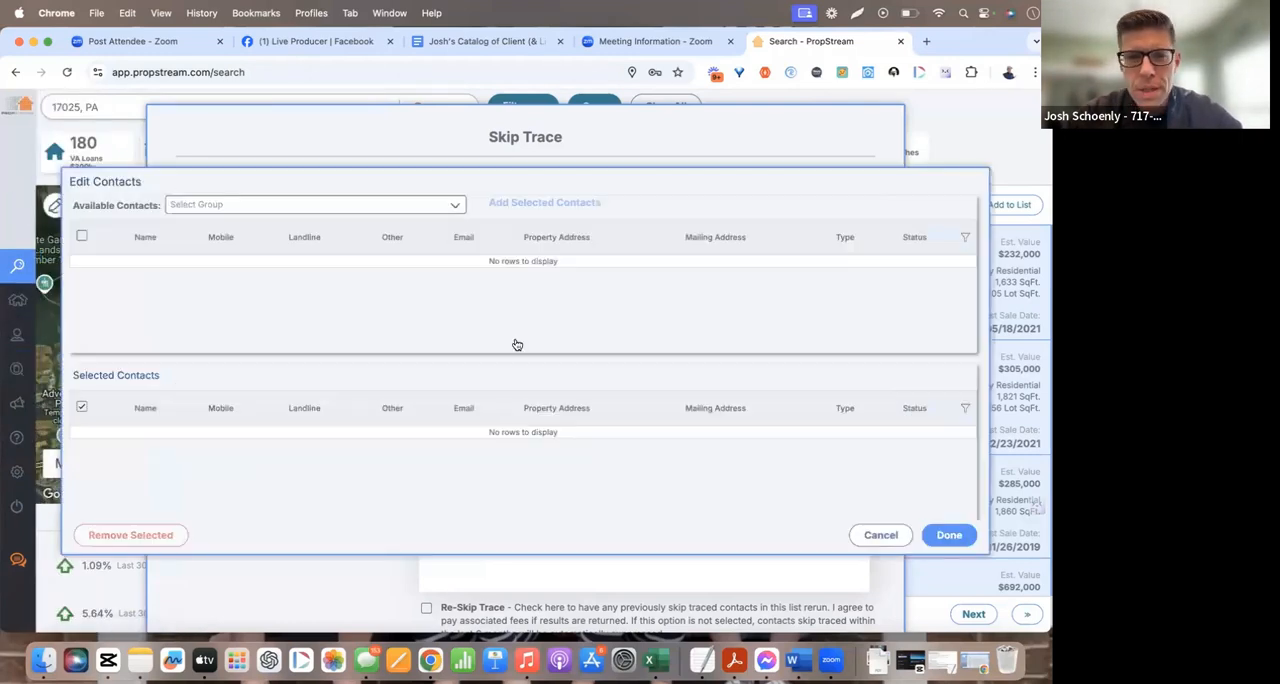
left_click(380, 206)
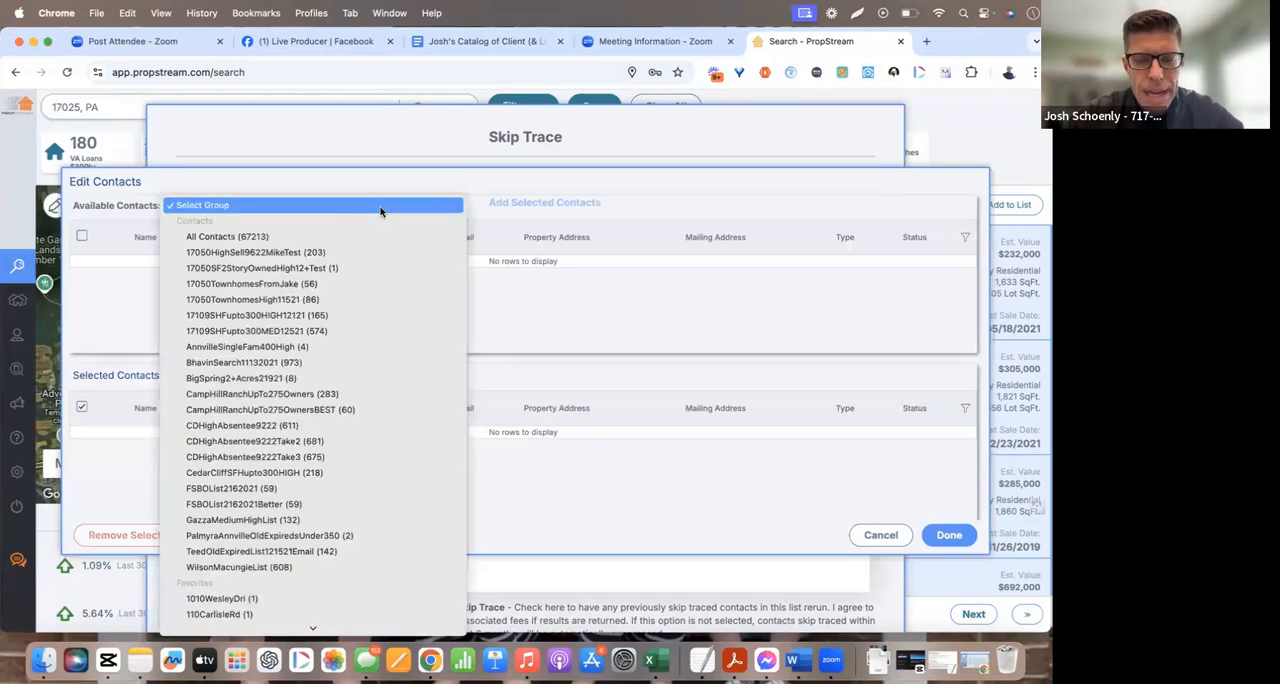
scroll(380, 210, "down", 10)
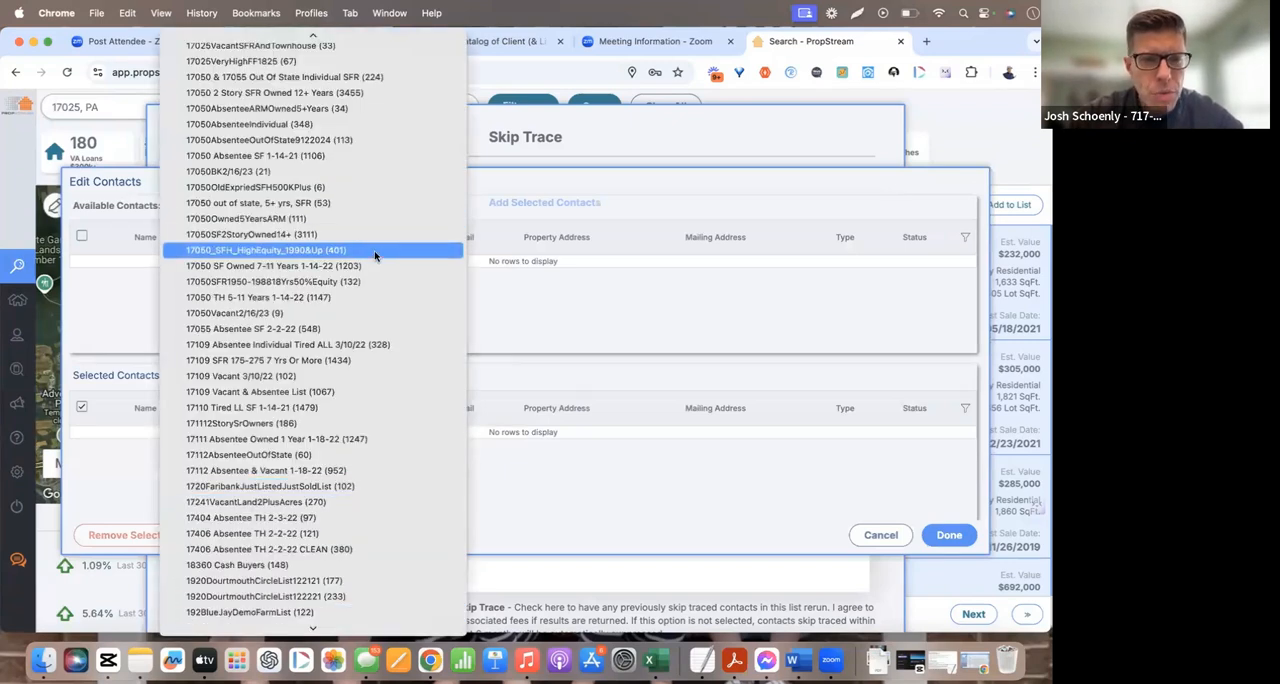
scroll(366, 203, "up", 3)
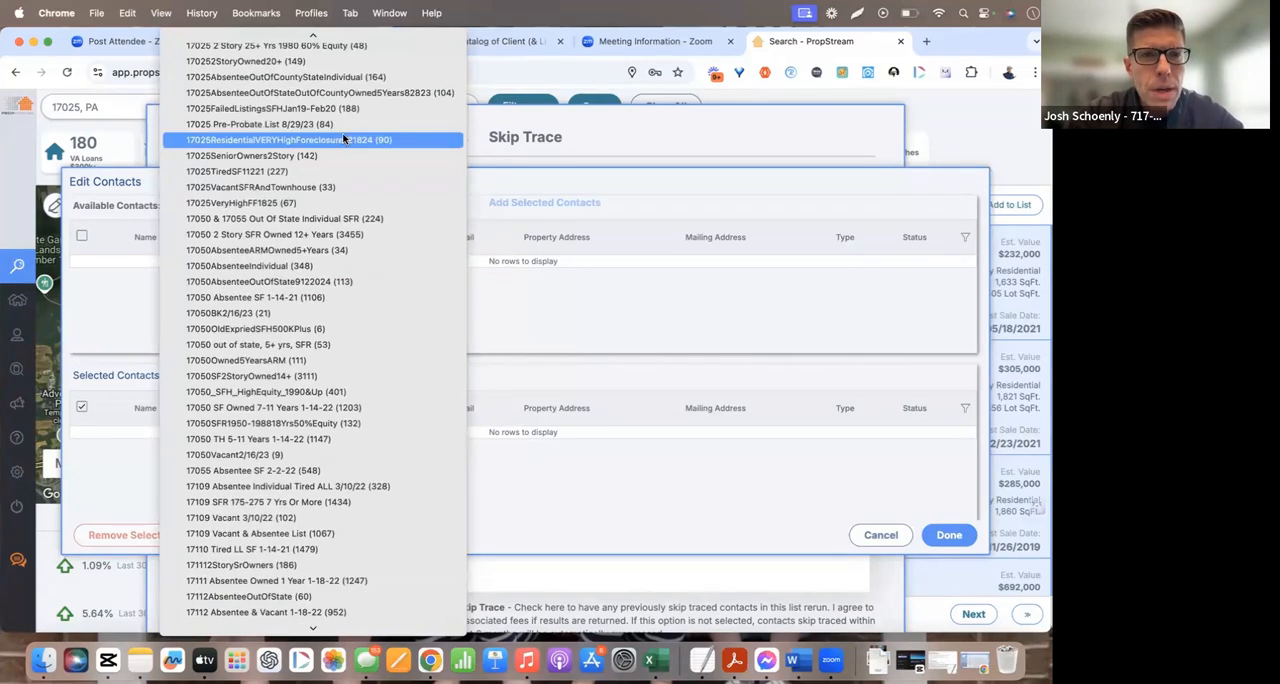
left_click(345, 203)
left_click(513, 204)
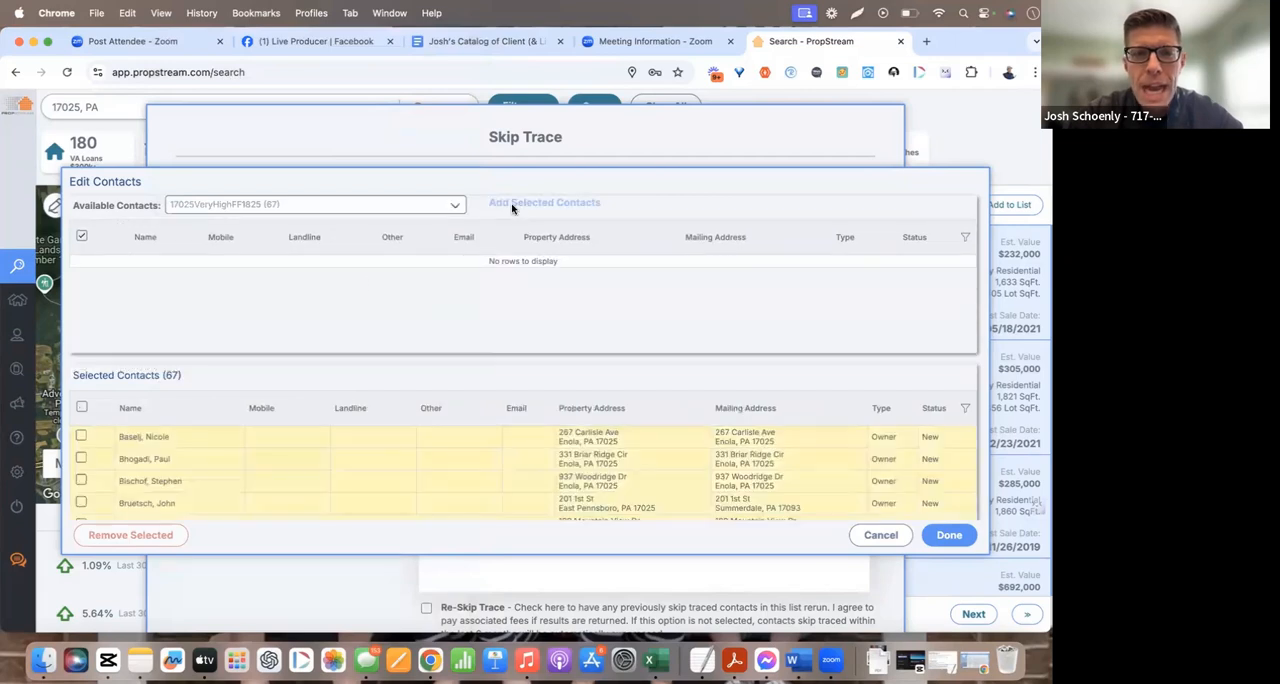
left_click(81, 406)
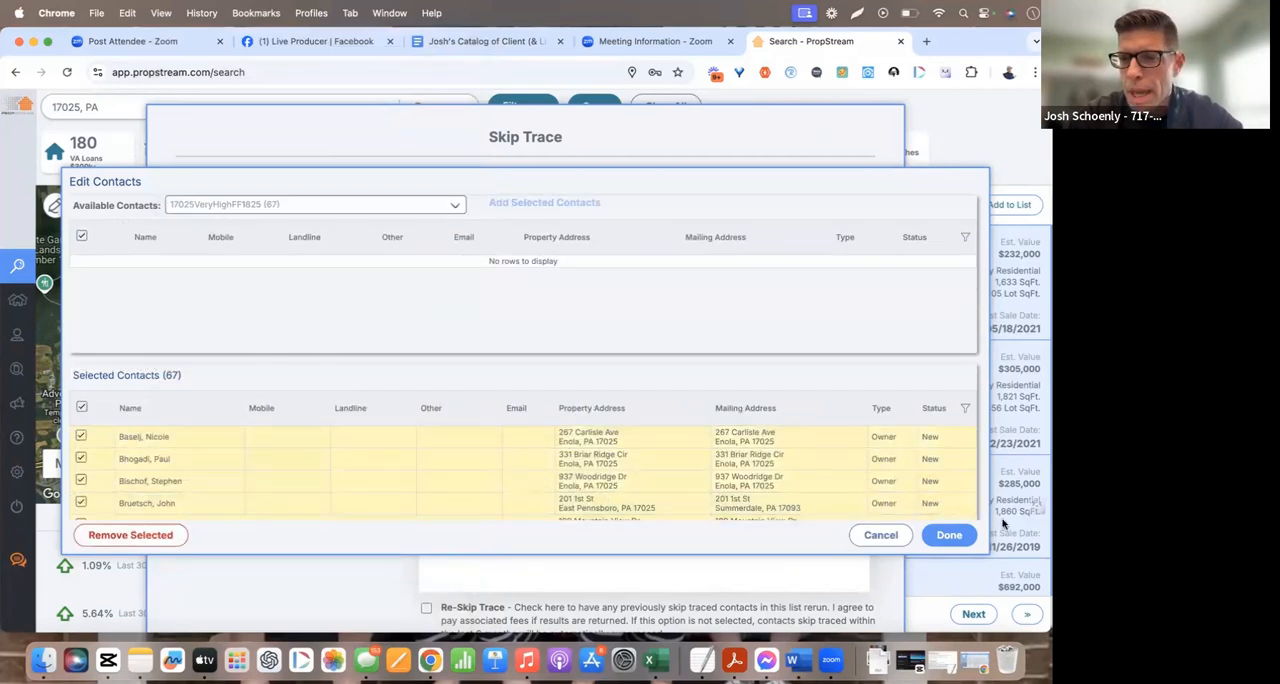
left_click(949, 537)
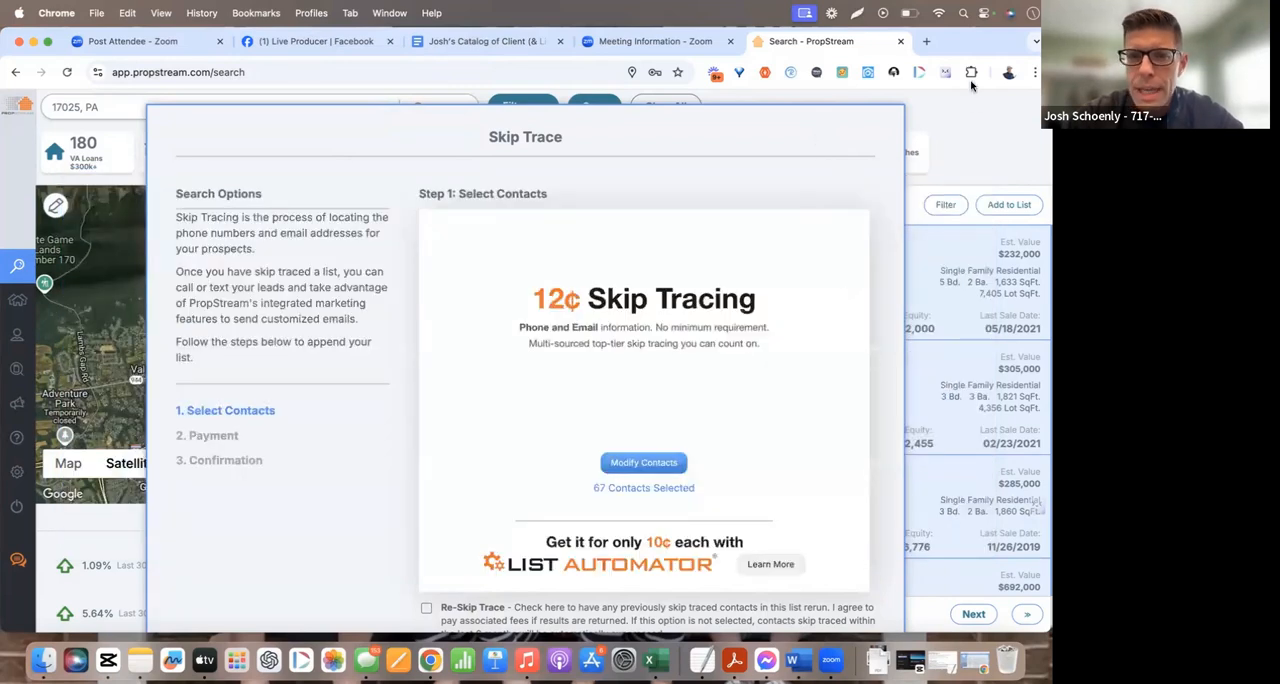
Place the skip tracing order with the saved payment method and finish the order under the list name 17025VeryHighFF1825
scroll(834, 507, "down", 2)
left_click(843, 591)
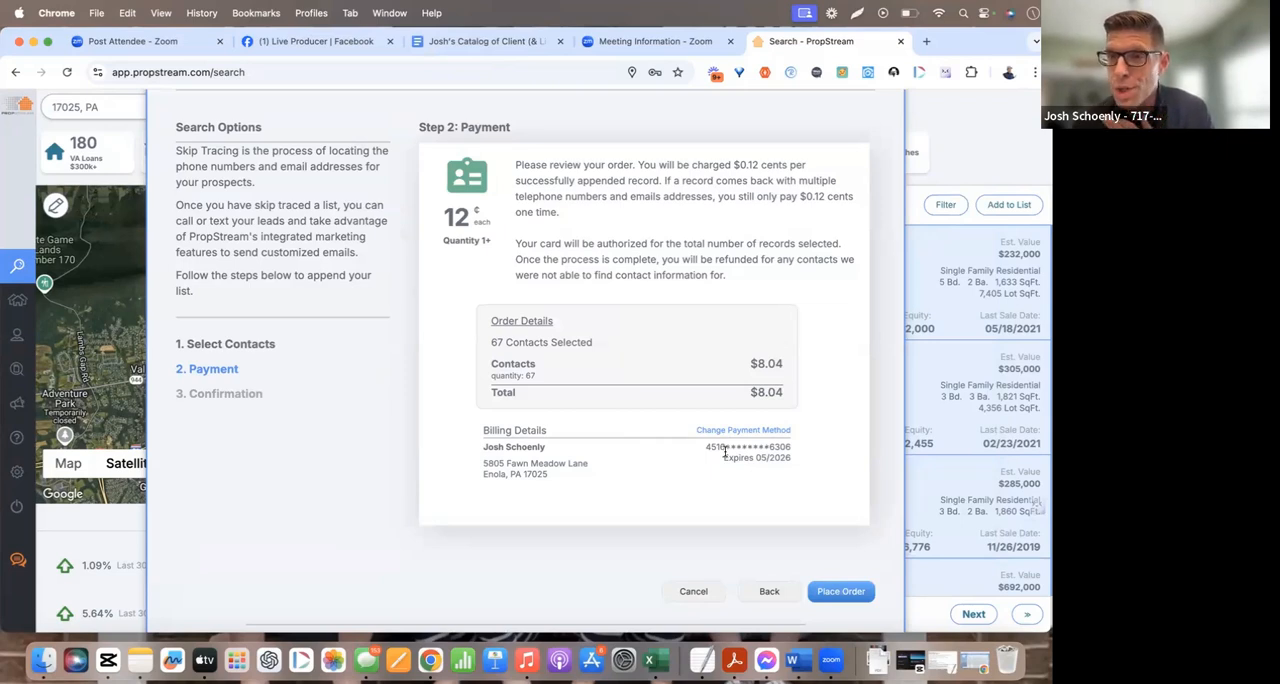
left_click(836, 591)
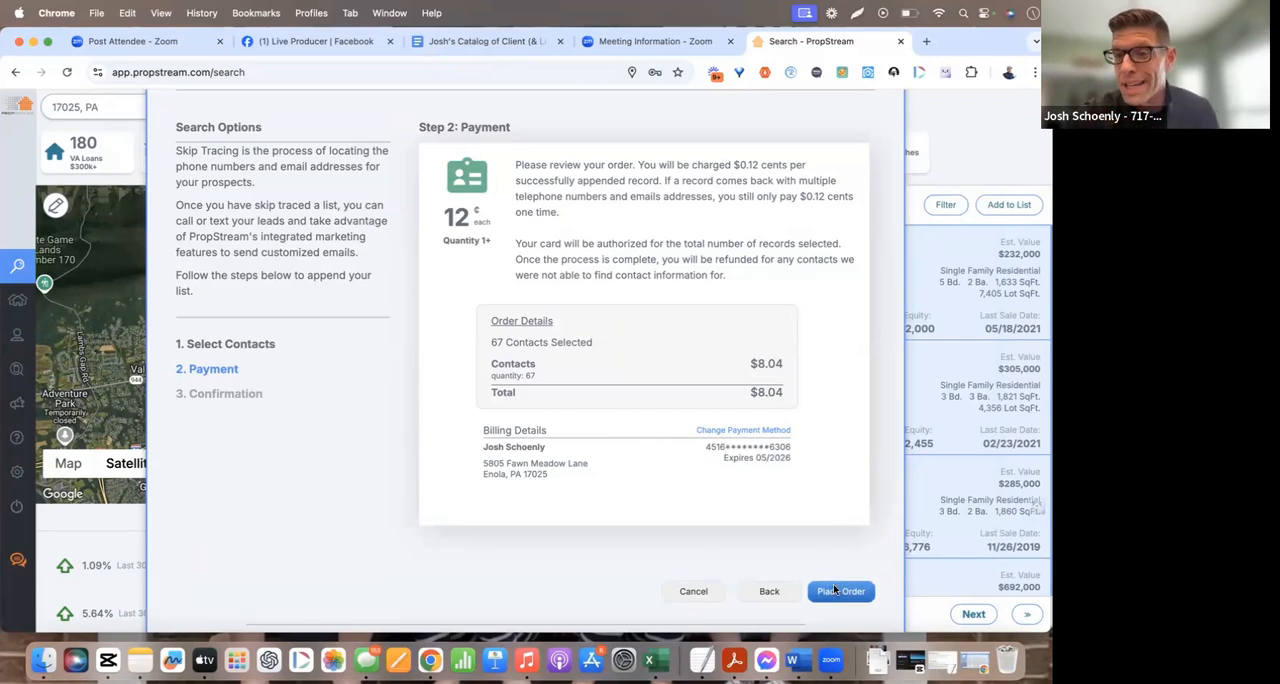
left_click(576, 531)
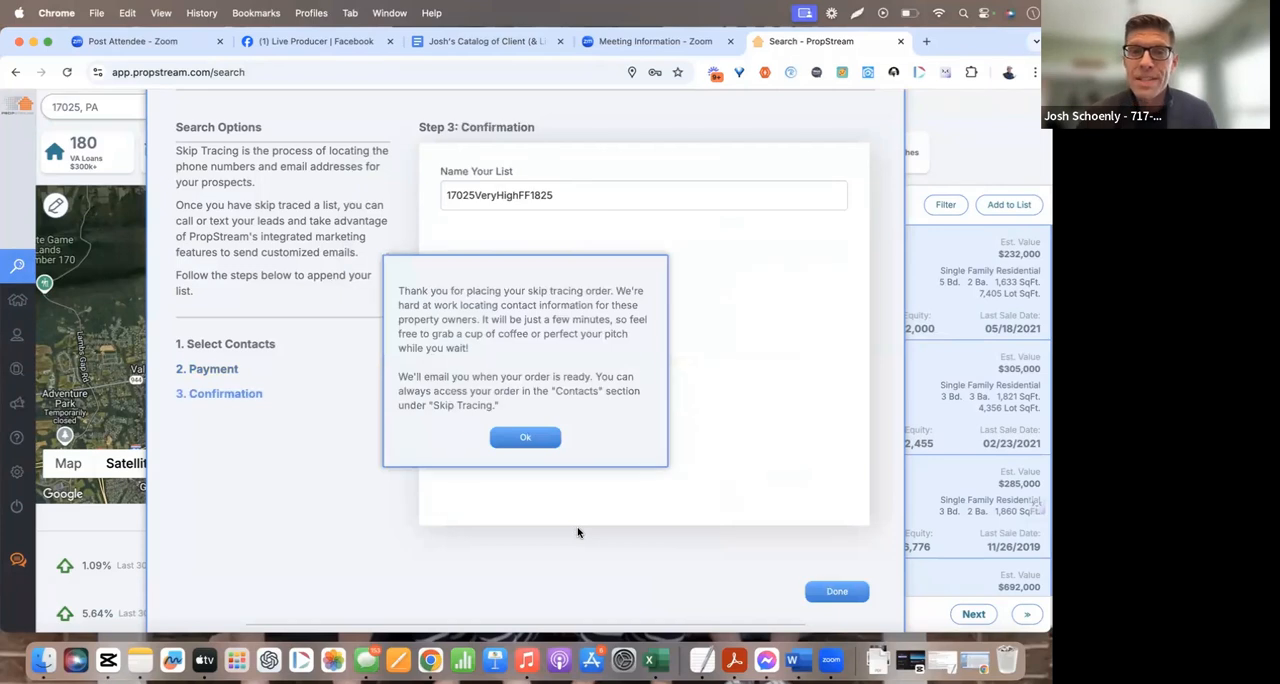
left_click(540, 440)
left_click(838, 592)
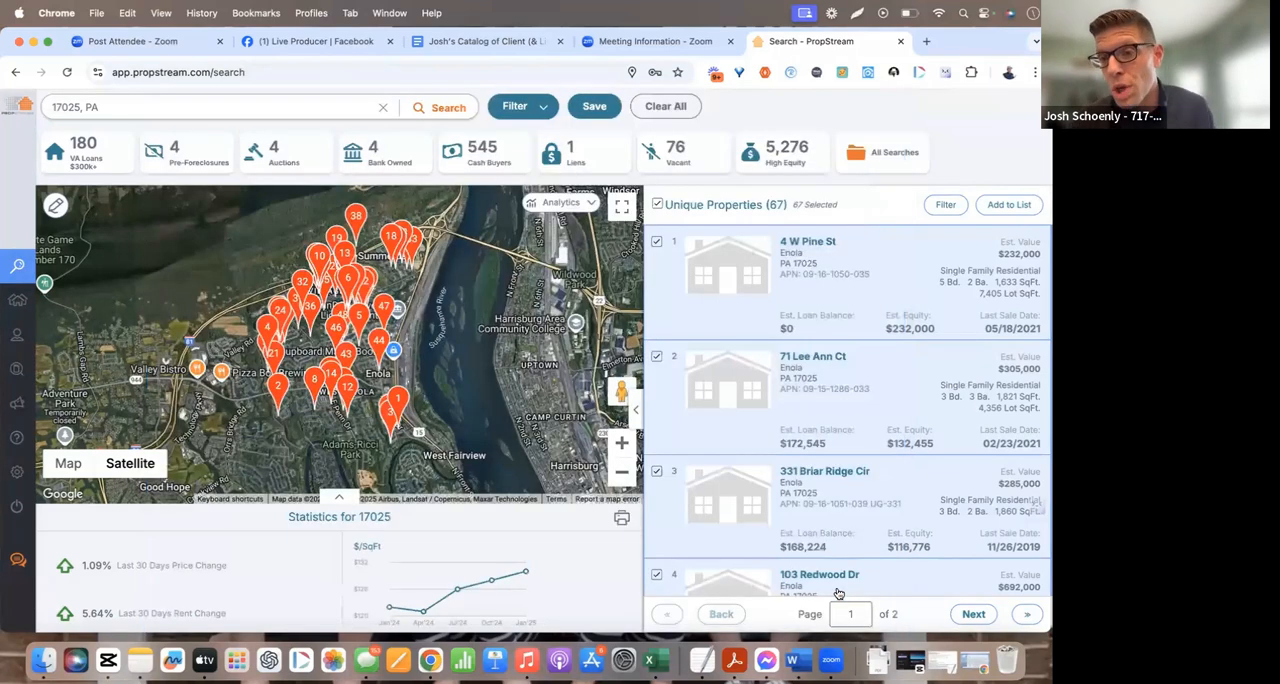